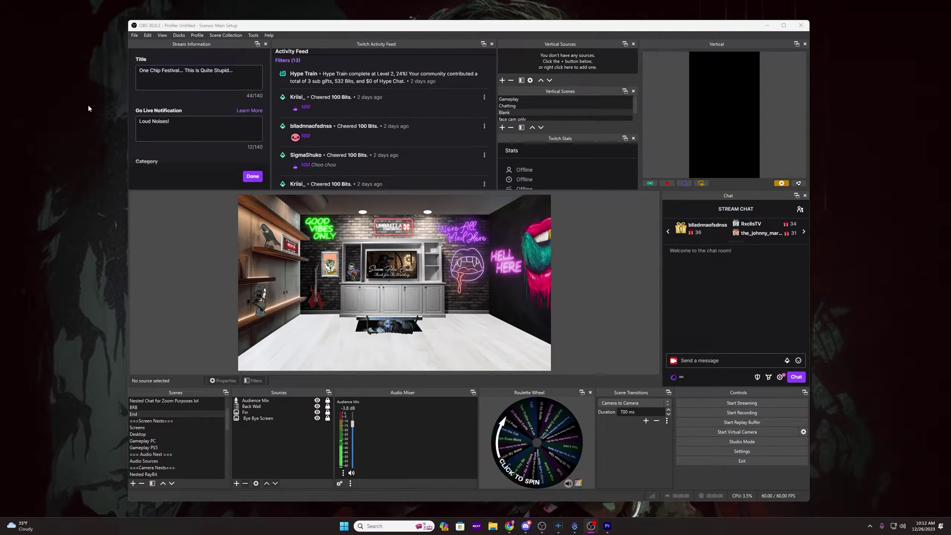
# Step: Review the WebSocket server settings, including the server port and authentication options, without changing them
pyautogui.click(252, 36)
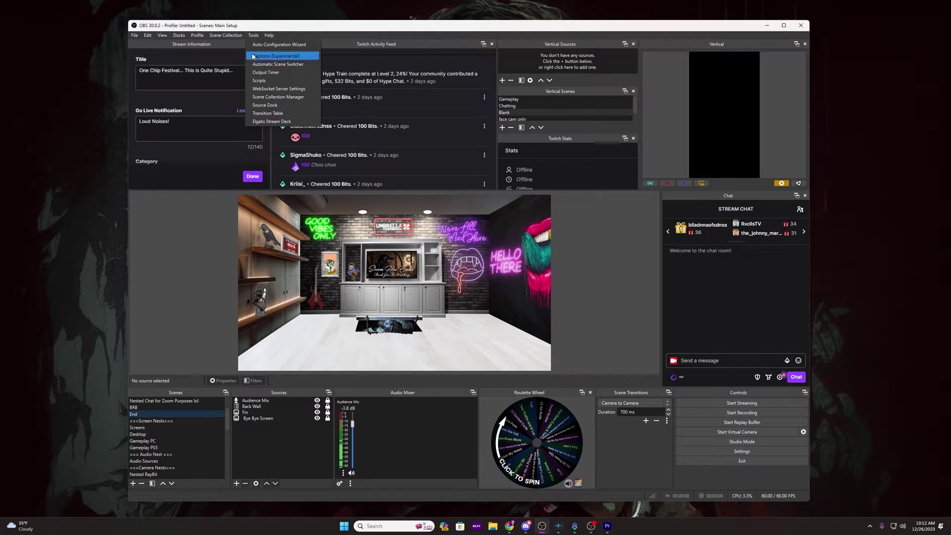
pyautogui.click(271, 90)
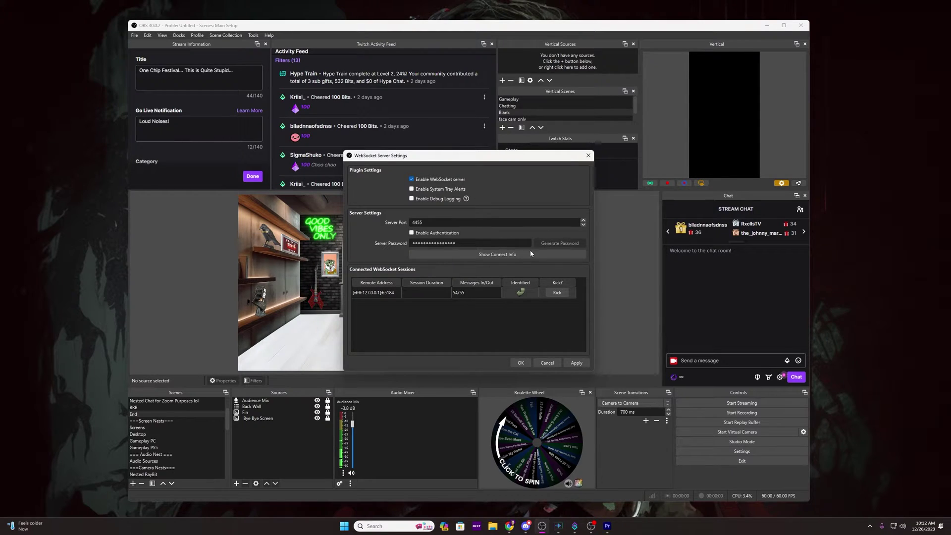
pyautogui.click(548, 363)
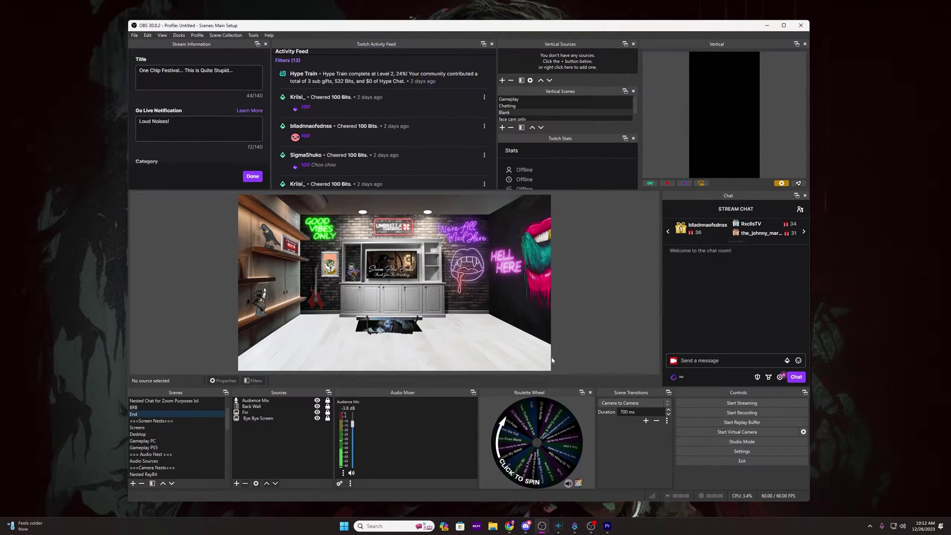
# Step: Switch to Streamer.bot and add an OBS stream app connection named OBS, choosing its WebSocket version
pyautogui.click(574, 526)
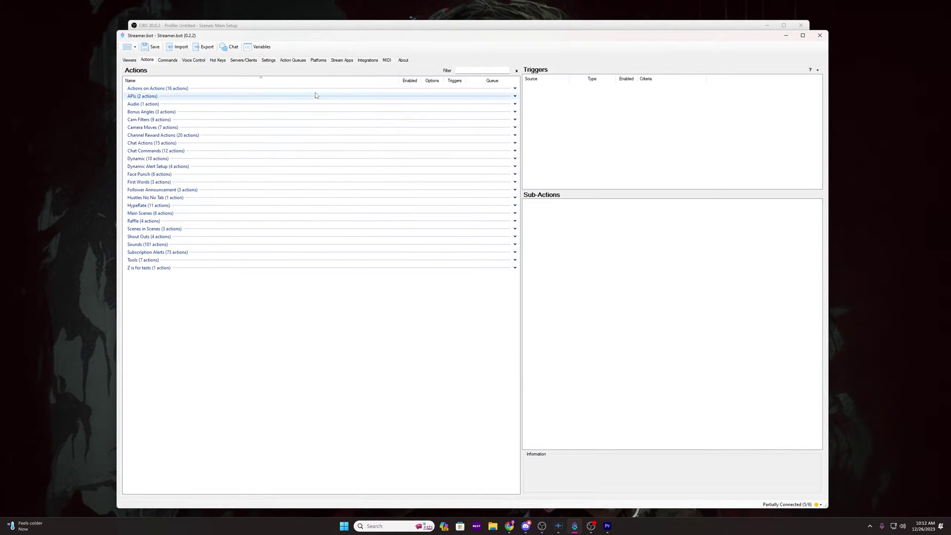
pyautogui.click(345, 60)
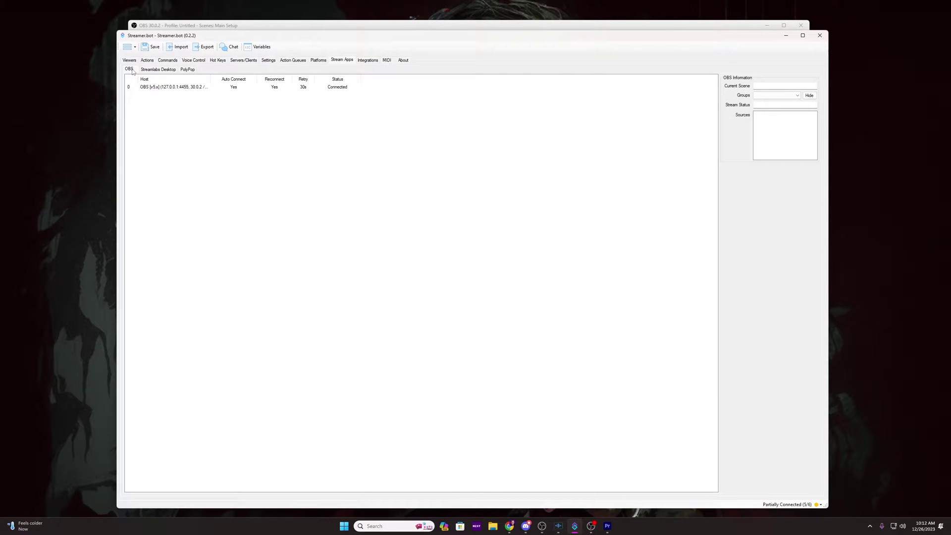
pyautogui.rightClick(252, 138)
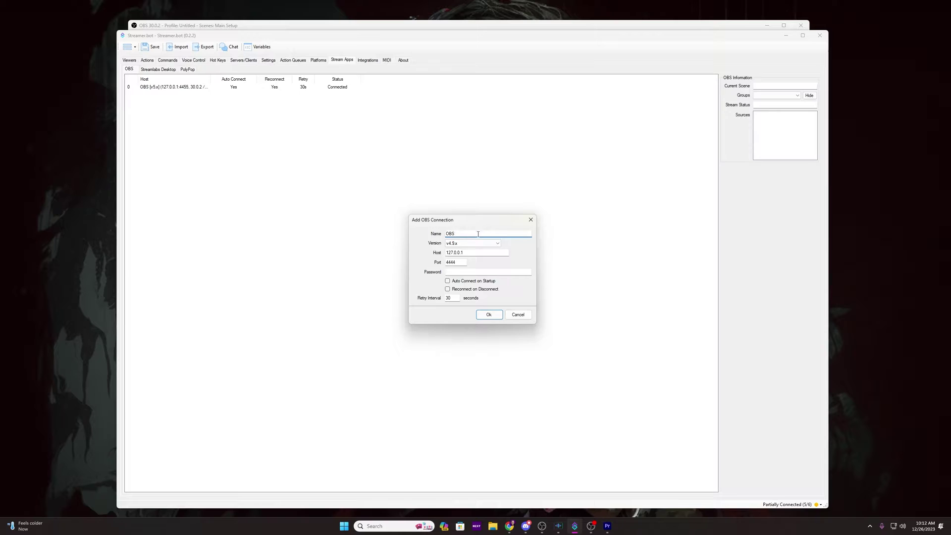
pyautogui.click(497, 243)
pyautogui.click(476, 254)
pyautogui.click(494, 317)
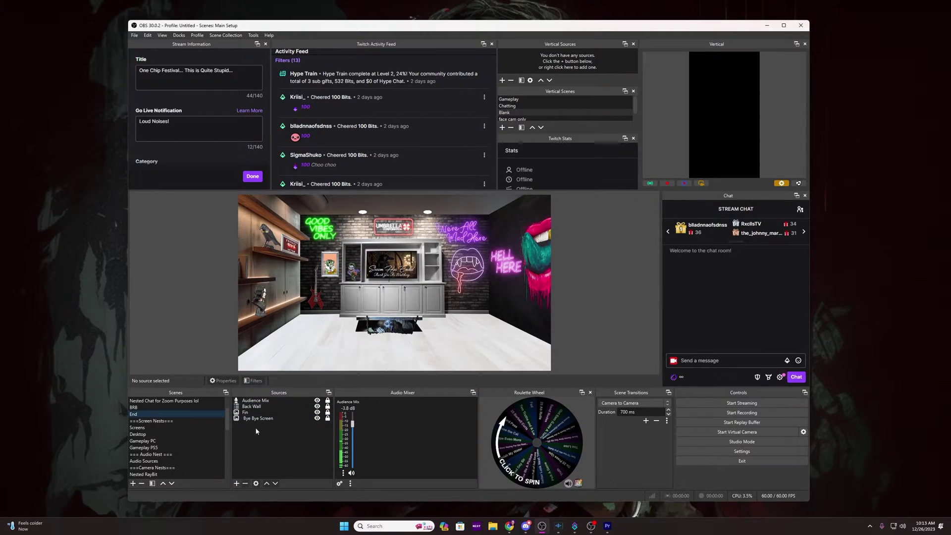
# Step: Create a new scene named Alerts
pyautogui.scroll(-10, 207, 438)
pyautogui.click(132, 483)
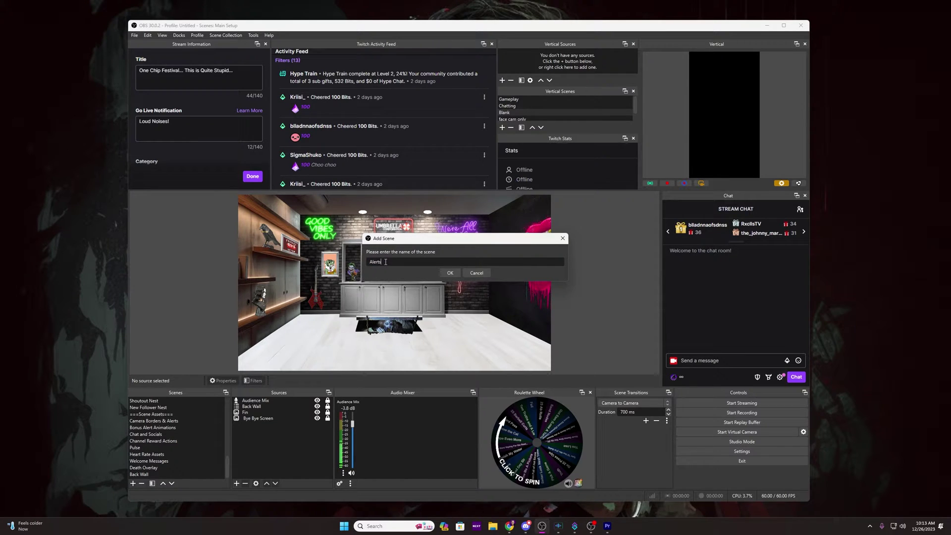
pyautogui.click(450, 273)
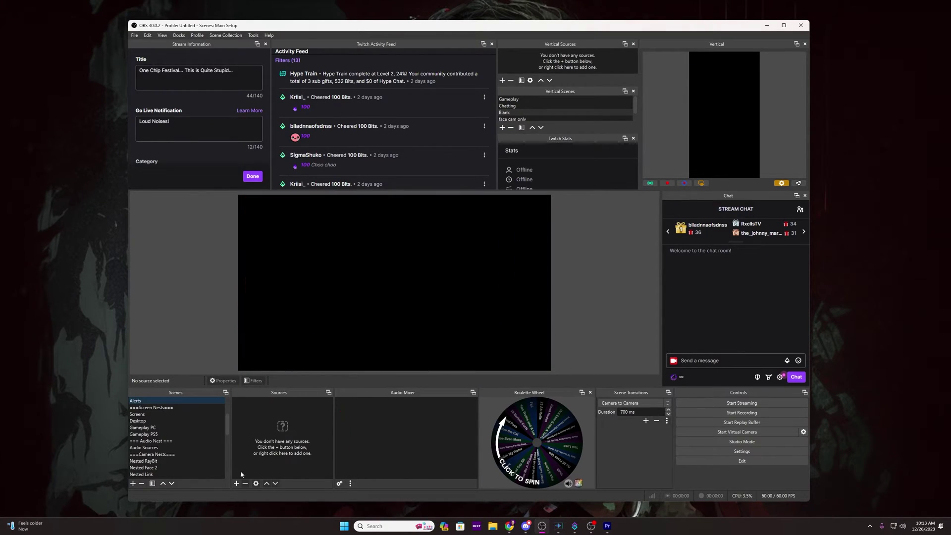
# Step: Add a Text (GDI+) source named User's Name to the Alerts scene, using the Arial font
pyautogui.click(237, 484)
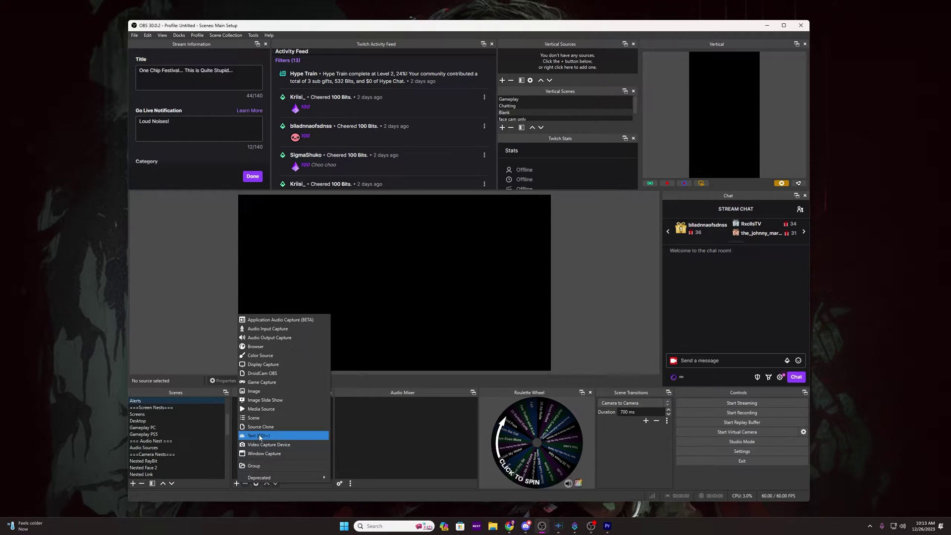
pyautogui.click(282, 435)
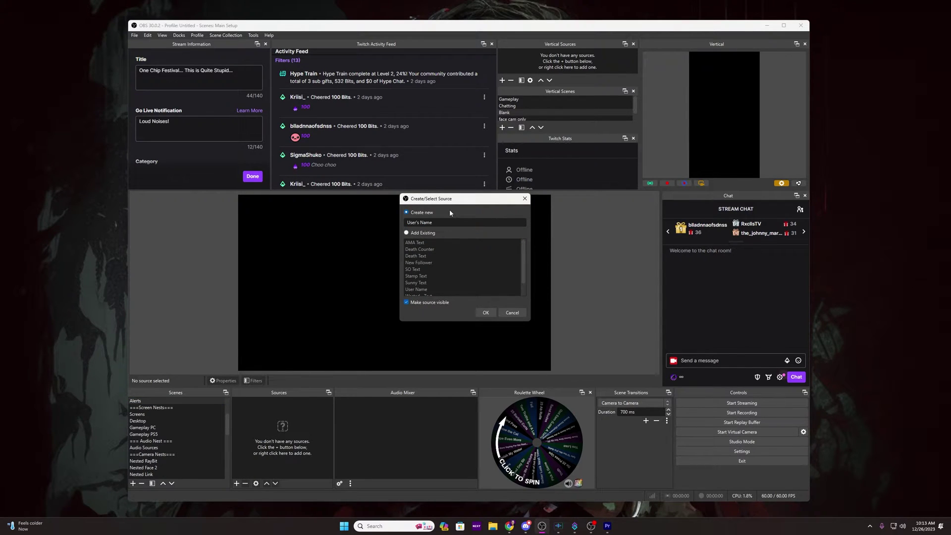
pyautogui.click(480, 315)
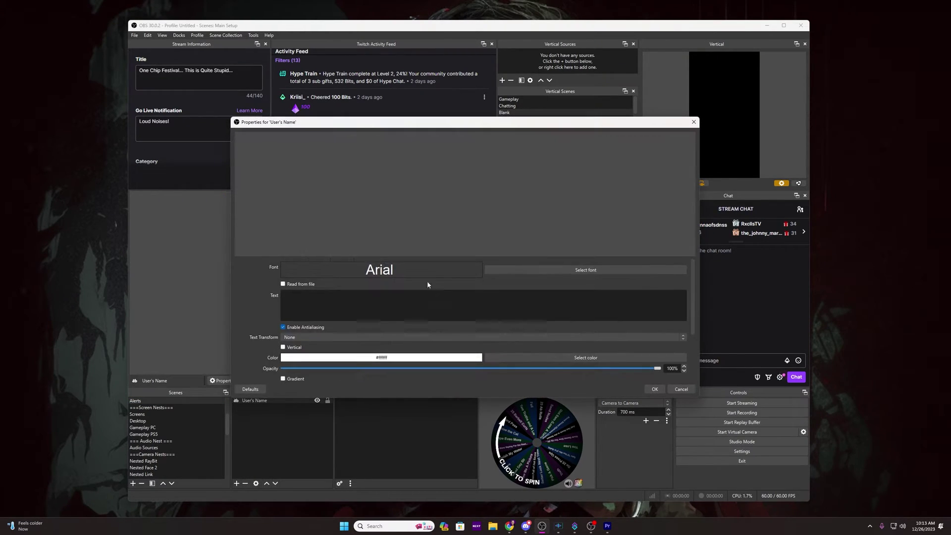
pyautogui.click(522, 270)
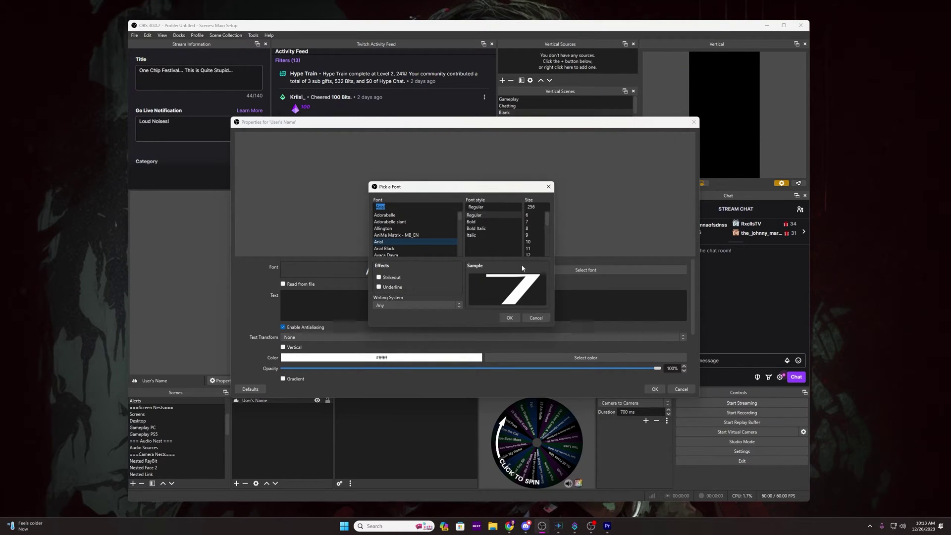
pyautogui.click(512, 319)
pyautogui.click(647, 390)
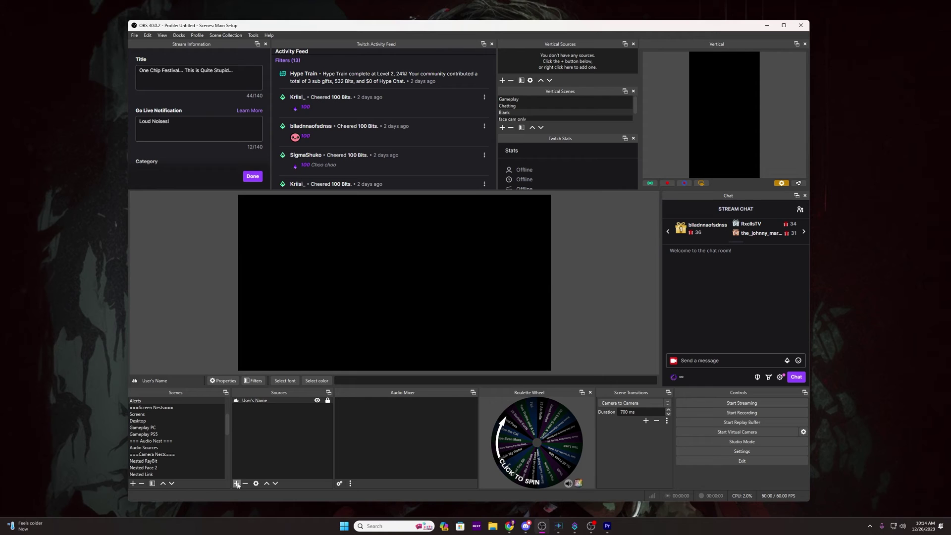
# Step: Add a browser source named Profile Picture to the Alerts scene
pyautogui.click(237, 482)
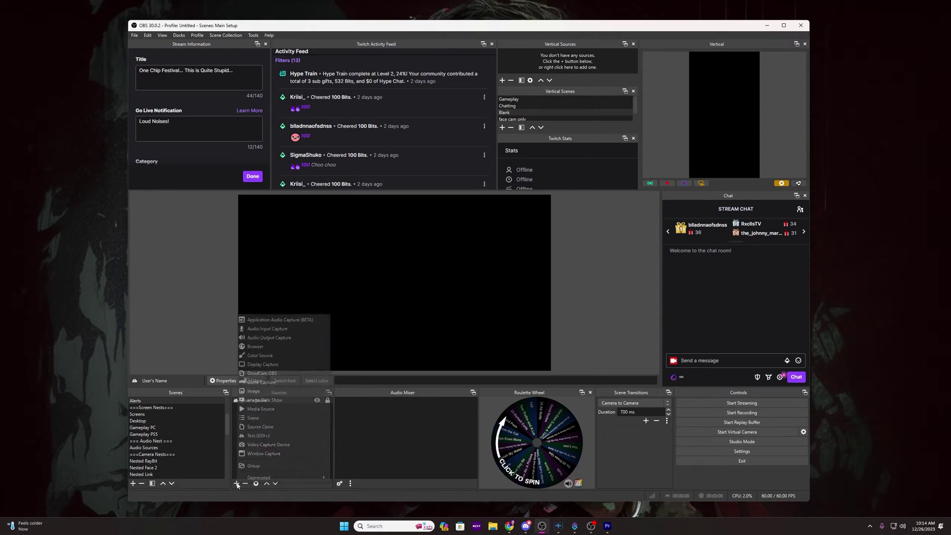
pyautogui.click(256, 346)
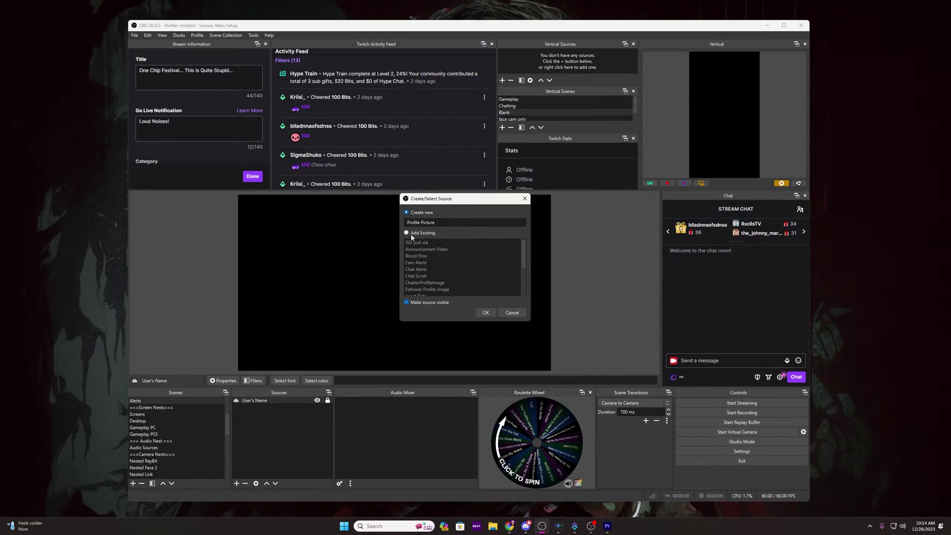
pyautogui.click(485, 312)
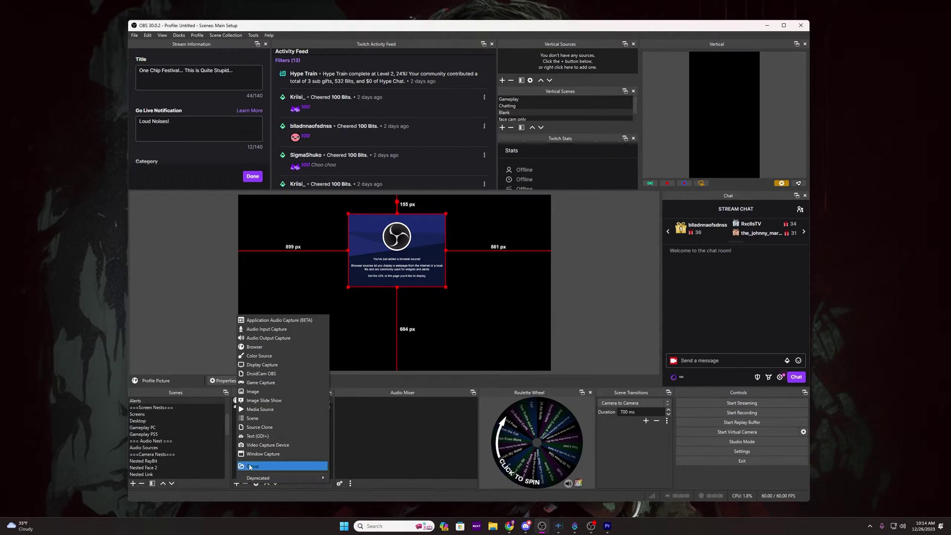
# Step: Add a media source named Follower Video to the Alerts scene and load a local video file into it
pyautogui.click(259, 409)
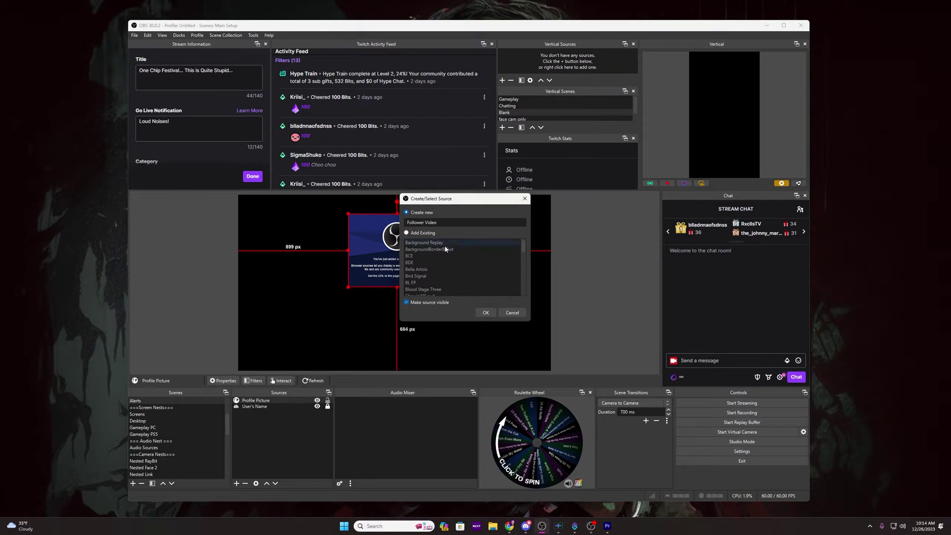
pyautogui.click(484, 313)
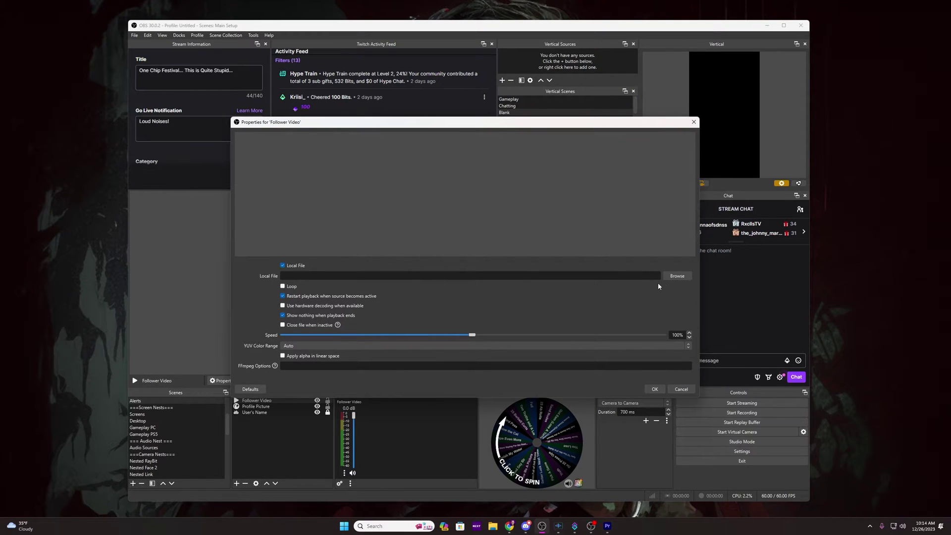
pyautogui.click(676, 275)
pyautogui.doubleClick(347, 268)
pyautogui.click(652, 388)
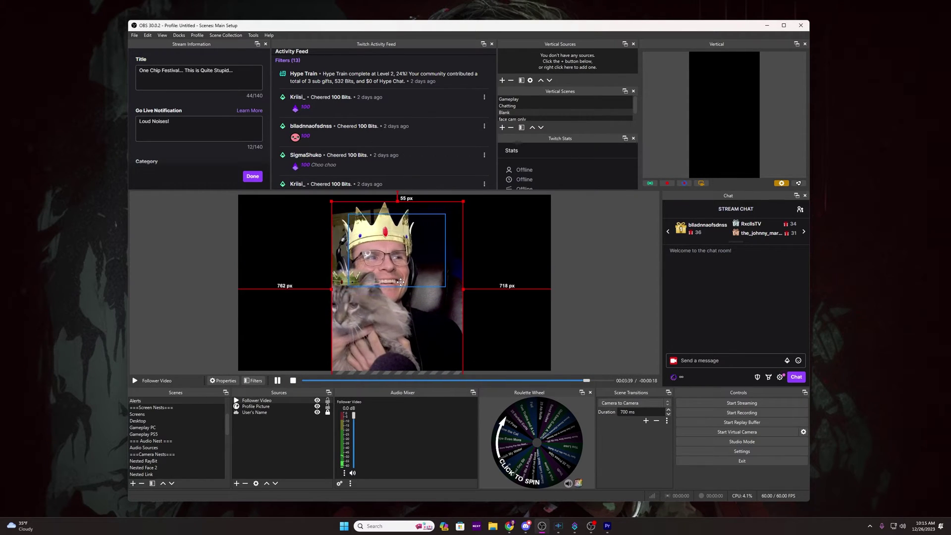
pyautogui.moveTo(398, 202); pyautogui.dragTo(506, 224)
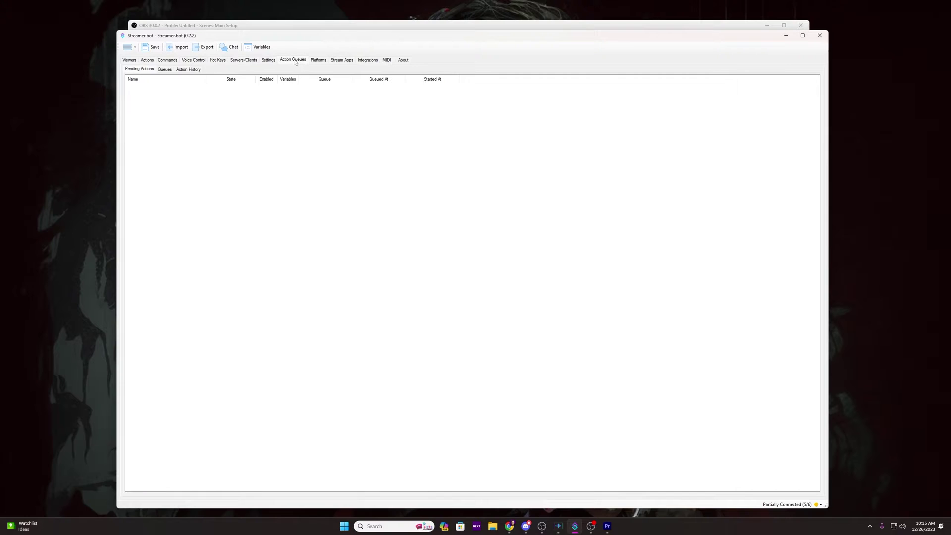
# Step: Add a blocking action queue named Alerts
pyautogui.click(166, 70)
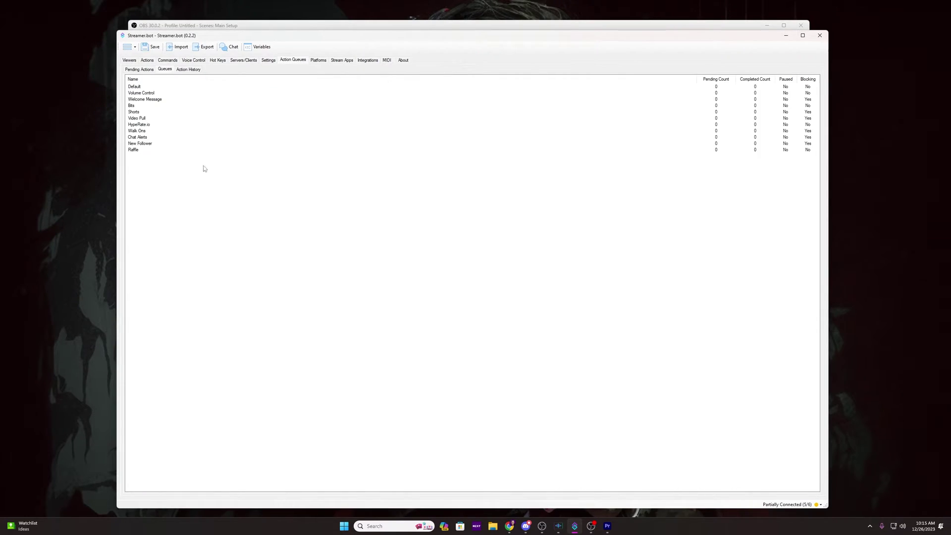
pyautogui.rightClick(239, 219)
pyautogui.click(263, 225)
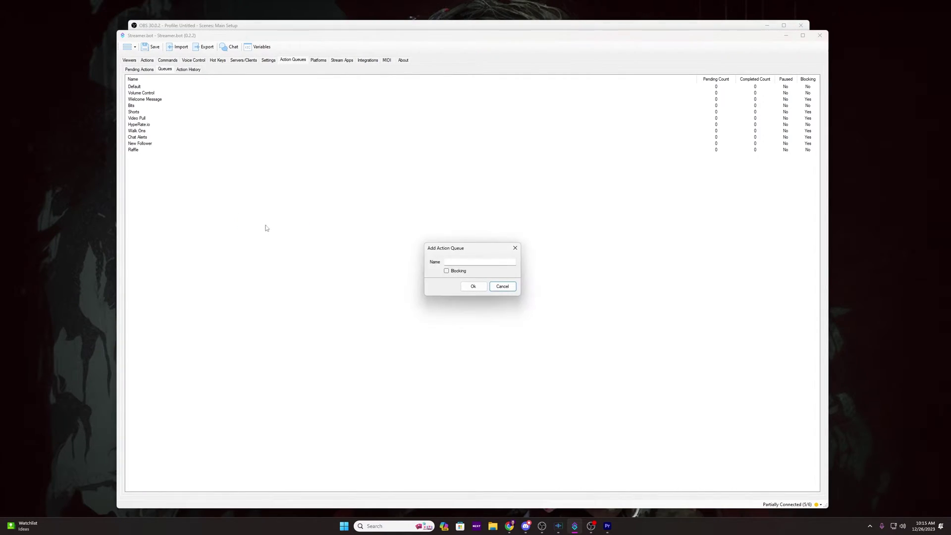
pyautogui.click(454, 263)
pyautogui.write('Alerts')
pyautogui.click(446, 271)
pyautogui.click(473, 287)
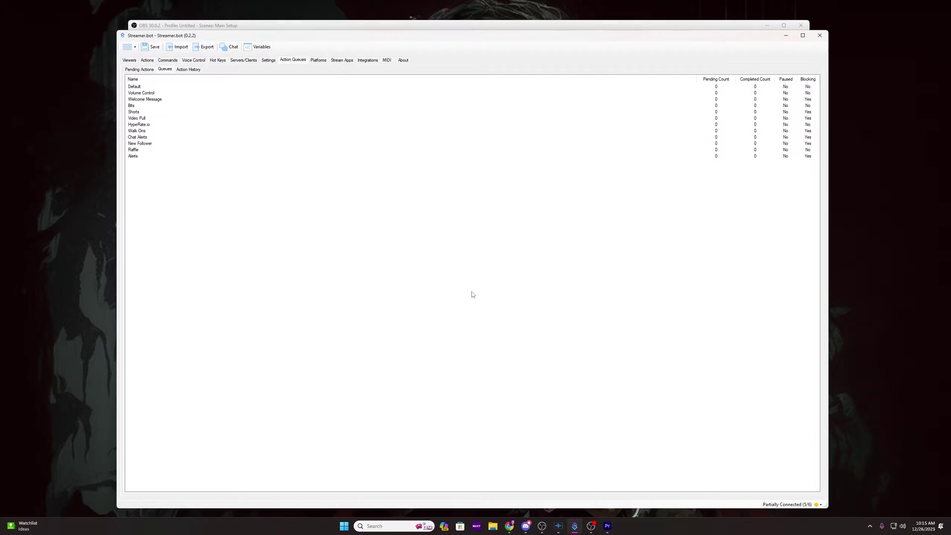
# Step: Create an action named Follower Alert in a new Twitch Alerts group, assigned to the Alerts queue
pyautogui.click(147, 60)
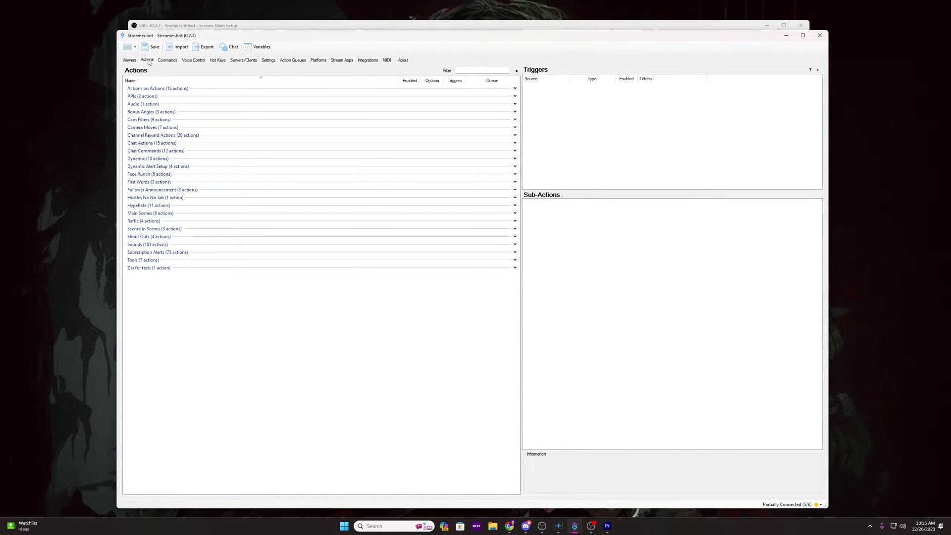
pyautogui.rightClick(261, 310)
pyautogui.click(281, 316)
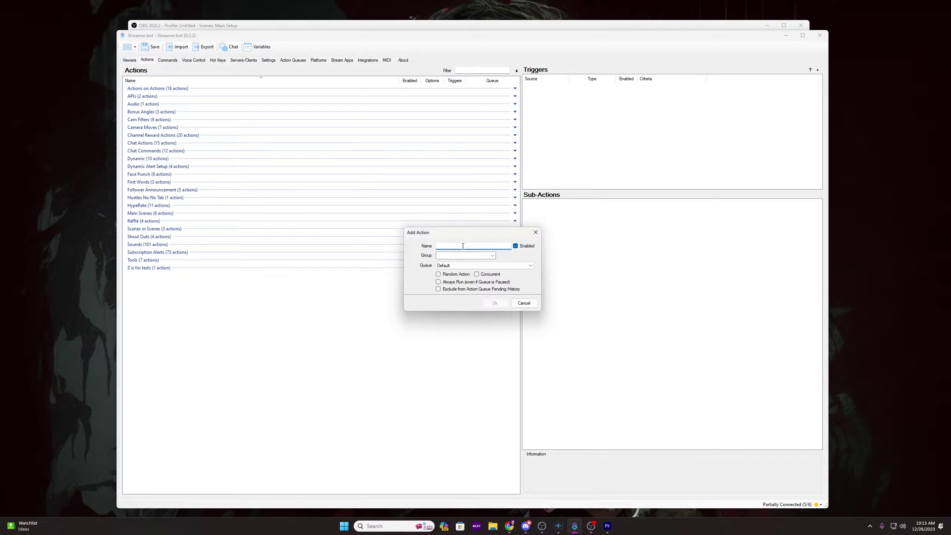
pyautogui.write('Follower Alert')
pyautogui.click(492, 255)
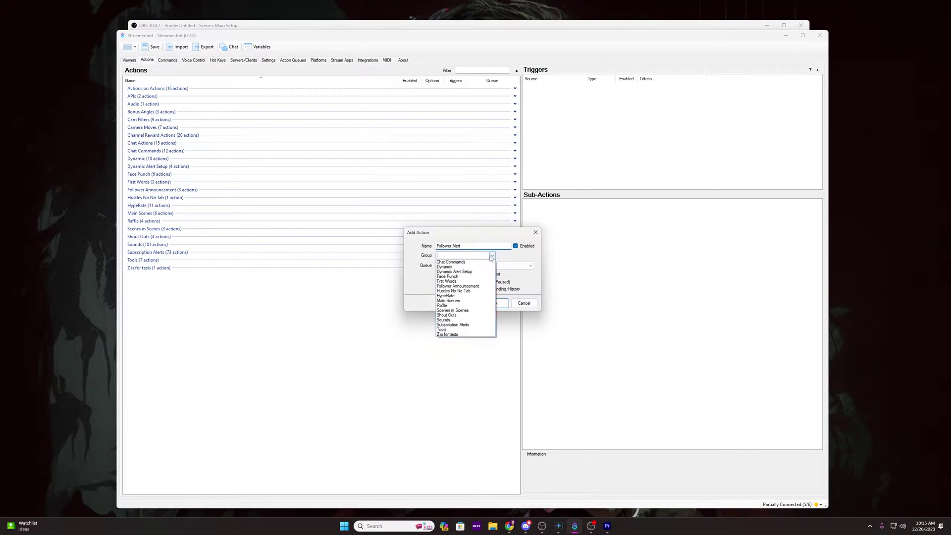
pyautogui.click(463, 255)
pyautogui.write('Twitch Alerts')
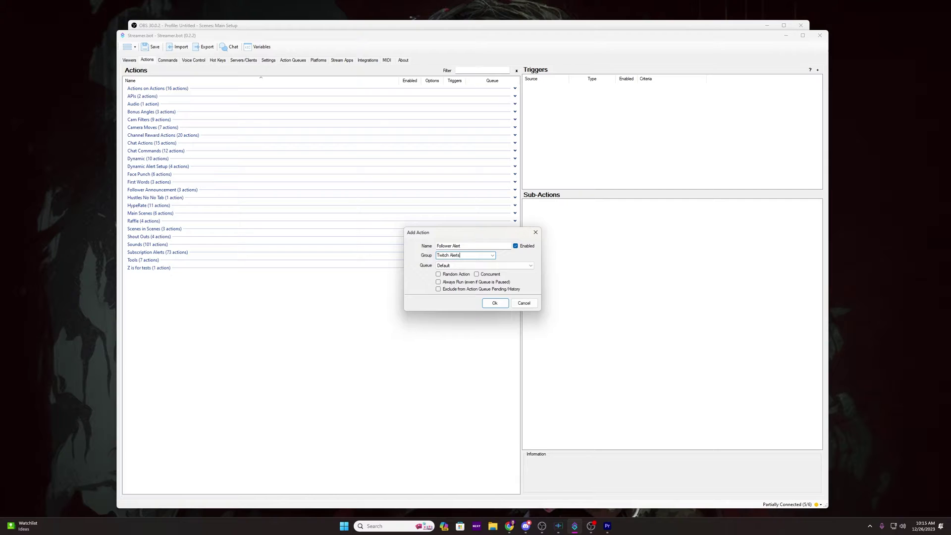
pyautogui.click(470, 265)
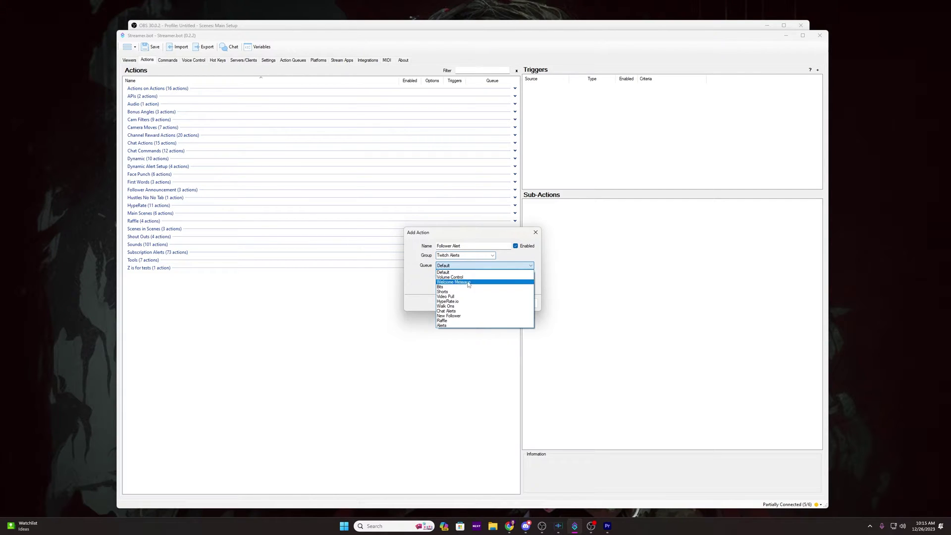
pyautogui.click(442, 326)
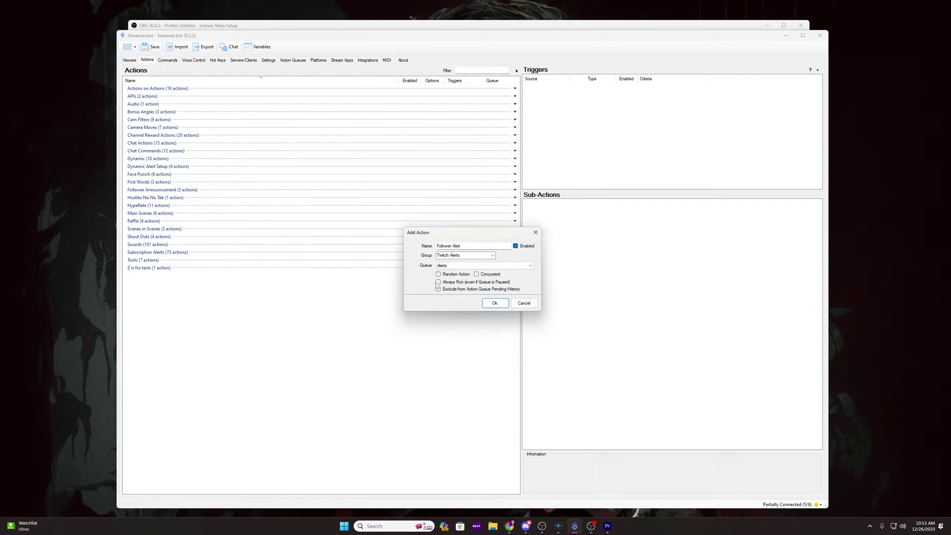
pyautogui.click(494, 303)
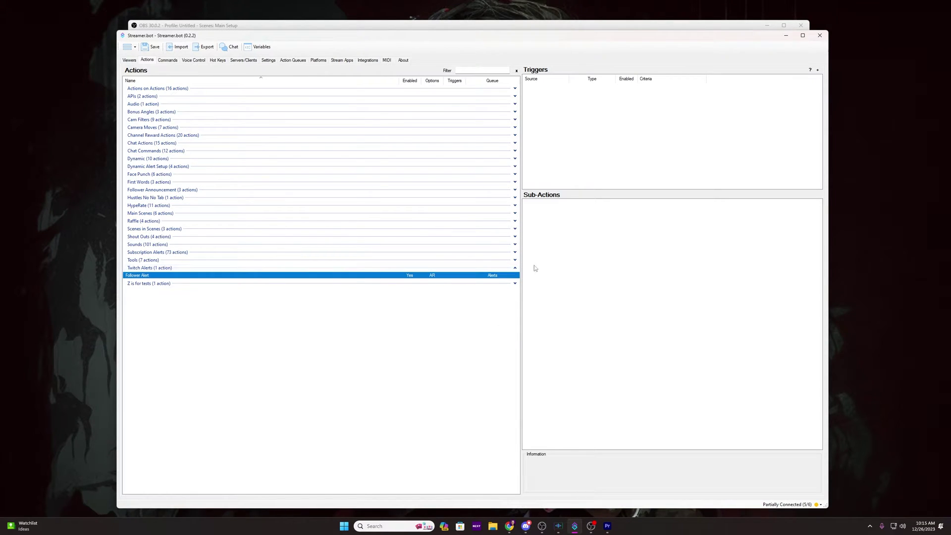
# Step: Add a Twitch Get User Info for Target sub-action to the Follower Alert action with the source type User
pyautogui.rightClick(574, 242)
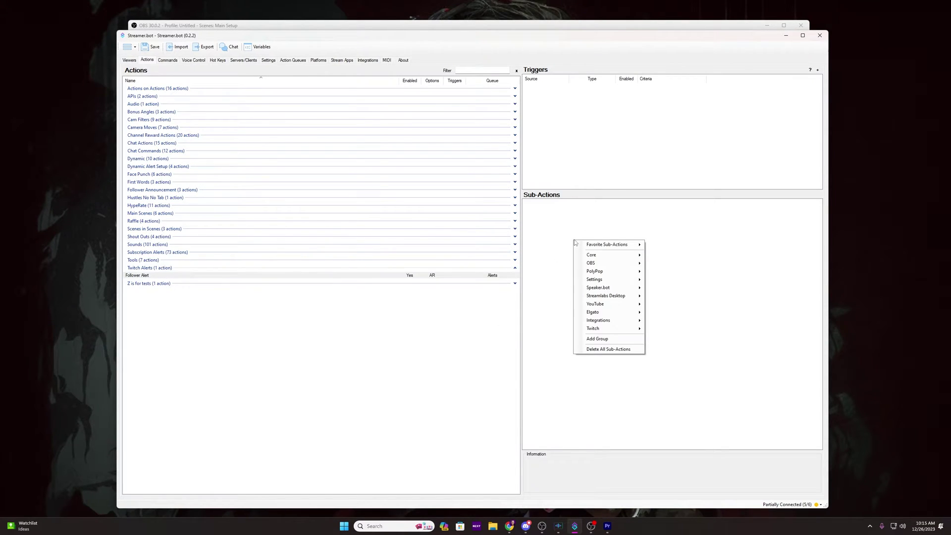
pyautogui.moveTo(599, 328)
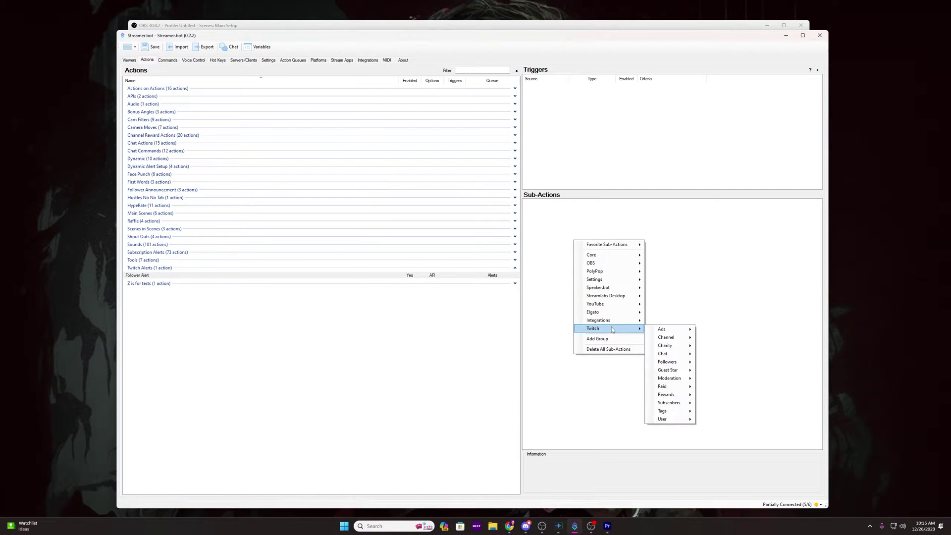
pyautogui.moveTo(679, 422)
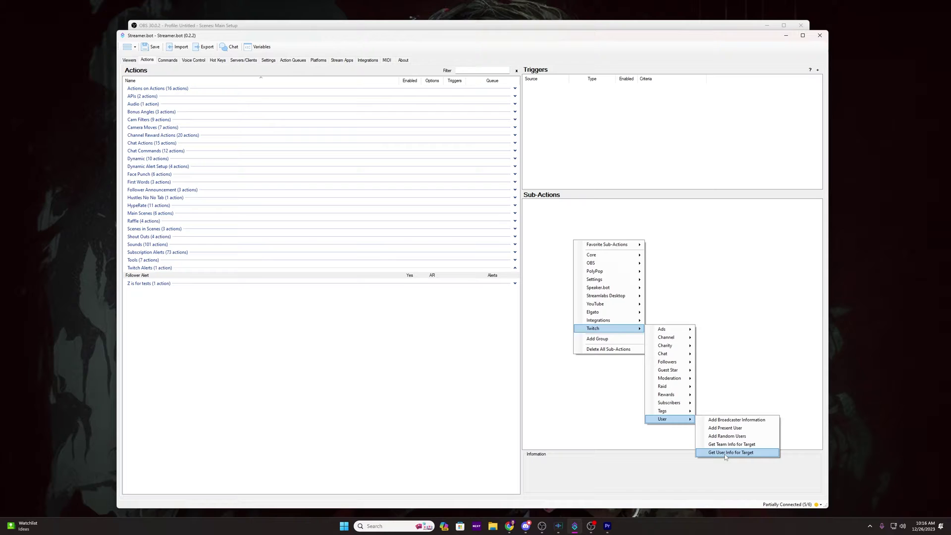
pyautogui.click(726, 452)
pyautogui.click(490, 253)
pyautogui.click(465, 268)
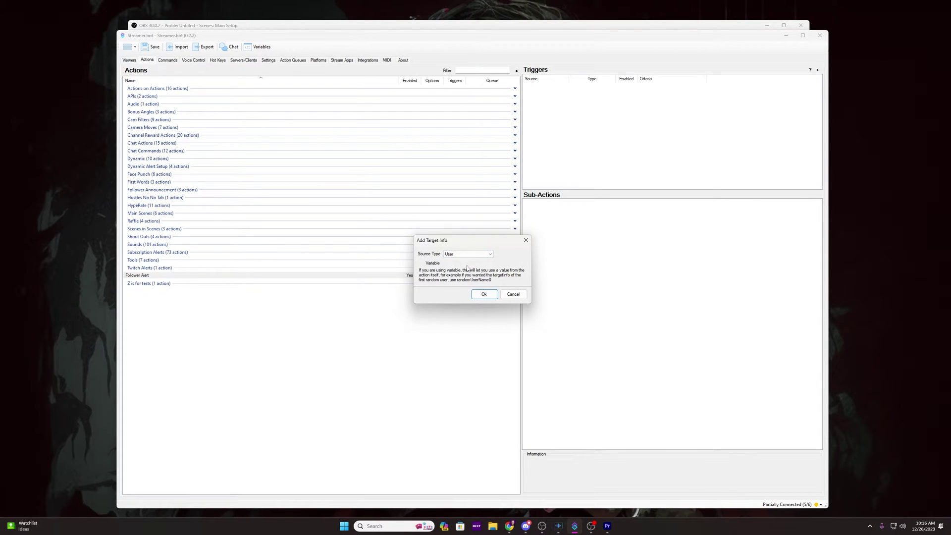
pyautogui.click(494, 294)
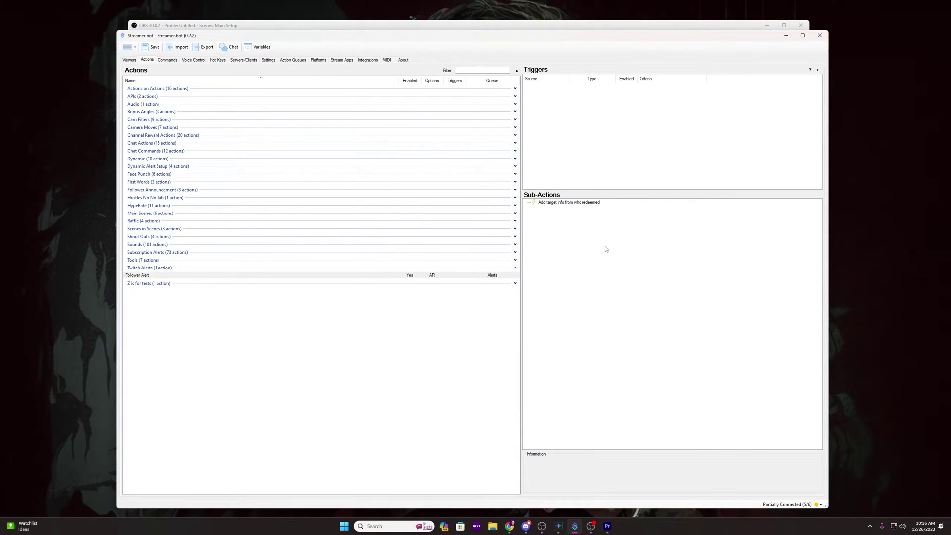
# Step: Add an OBS Set GDI Text sub-action for the User's Name source in the Alerts scene, reading "%targetUser% is now Following!"
pyautogui.rightClick(576, 243)
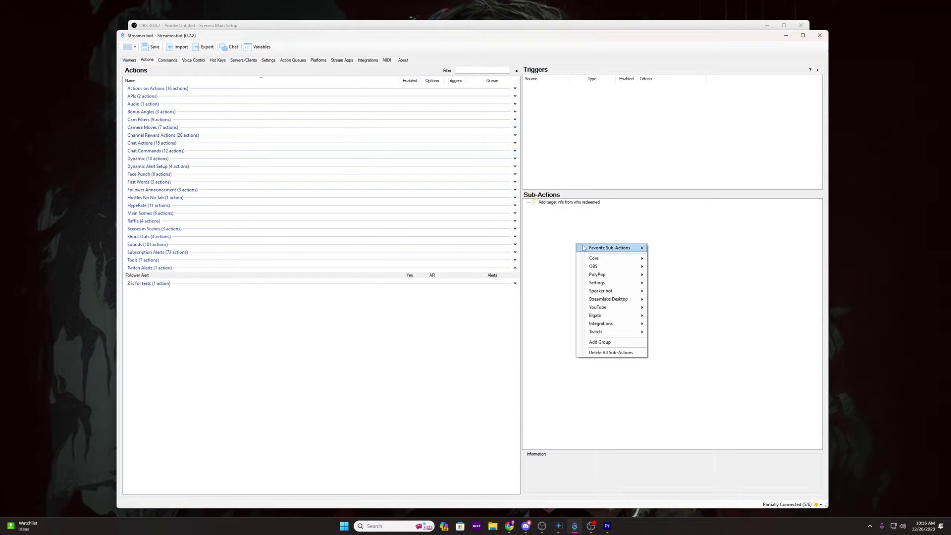
pyautogui.moveTo(634, 268)
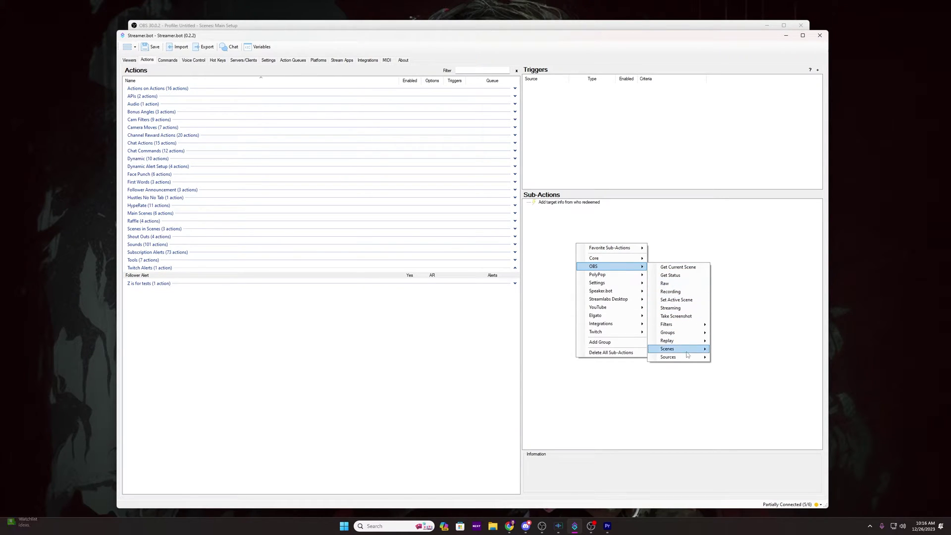
pyautogui.moveTo(696, 358)
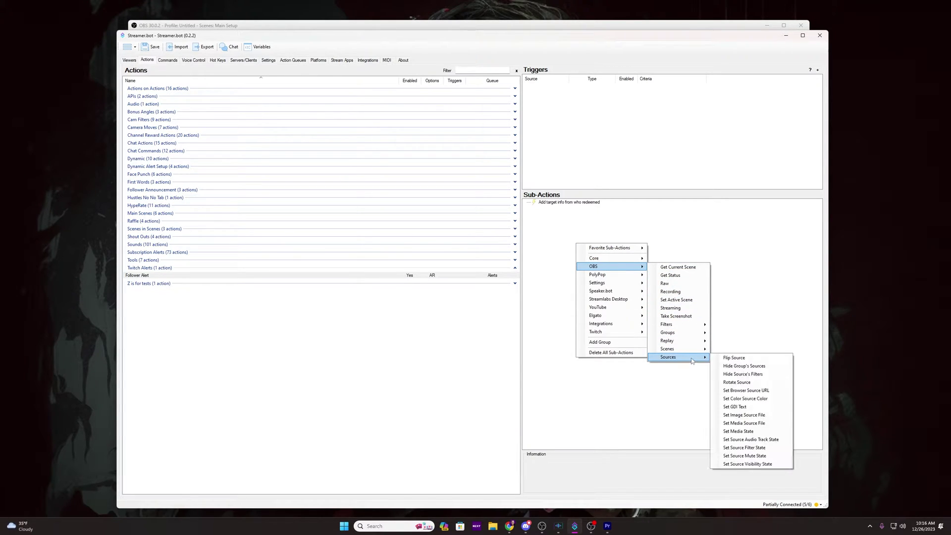
pyautogui.click(754, 406)
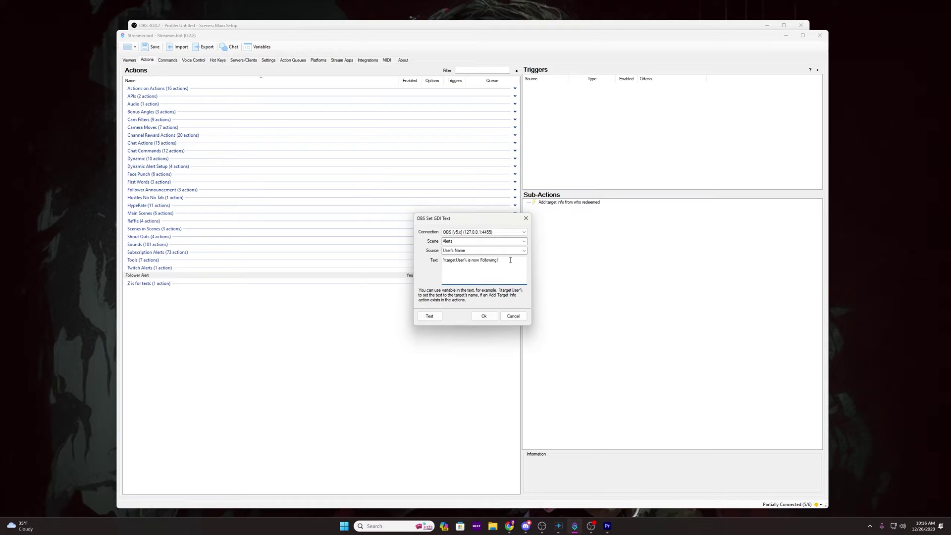
pyautogui.click(483, 316)
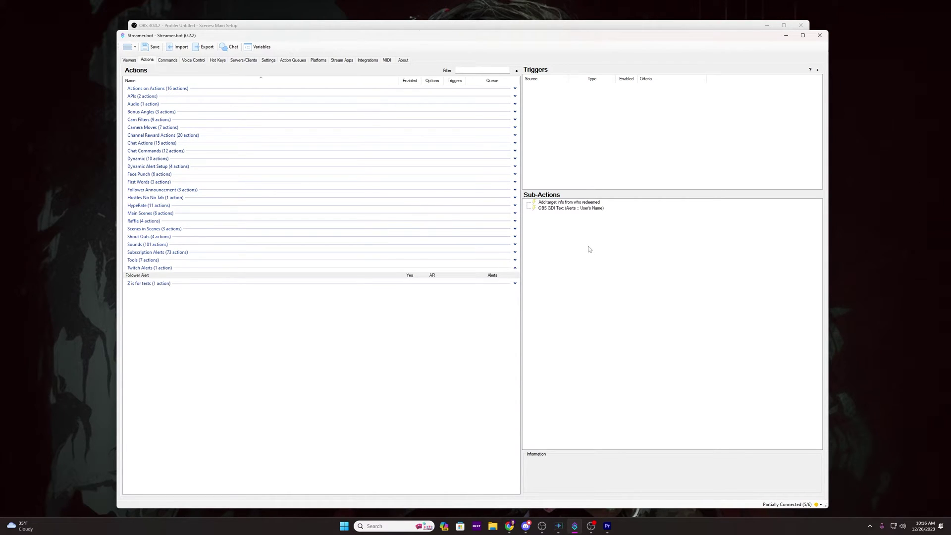
# Step: Add an OBS Set Browser Source URL sub-action for the Profile Picture source in Alerts, with the URL %targetUserProfileImageUrl%
pyautogui.rightClick(572, 222)
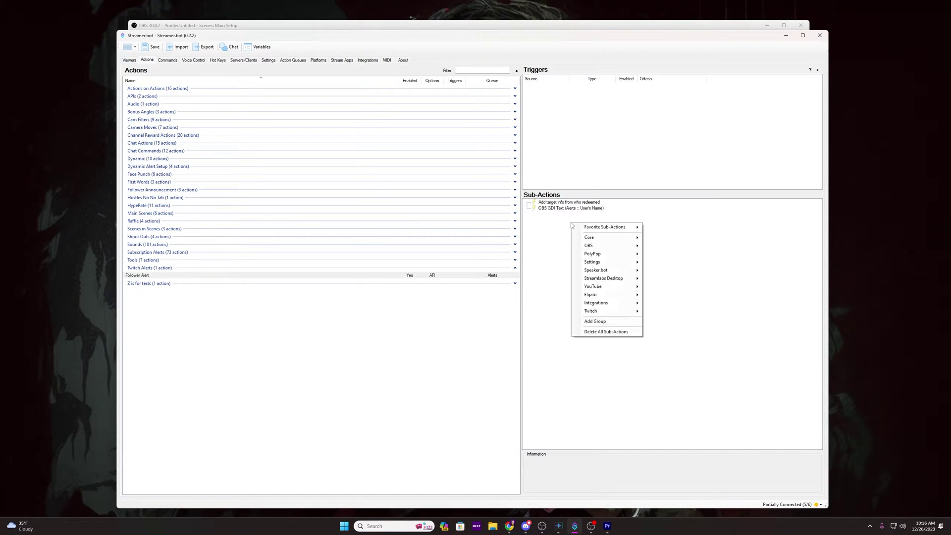
pyautogui.moveTo(590, 247)
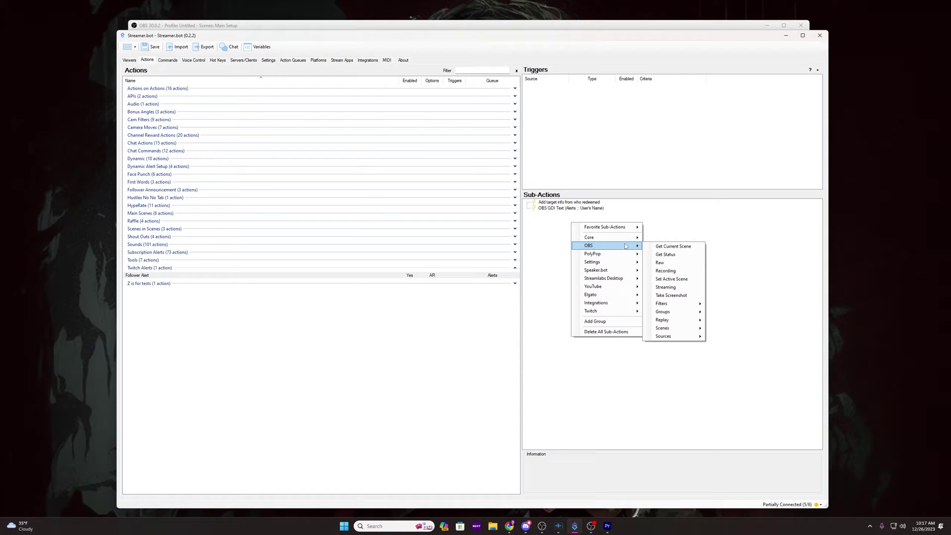
pyautogui.moveTo(693, 339)
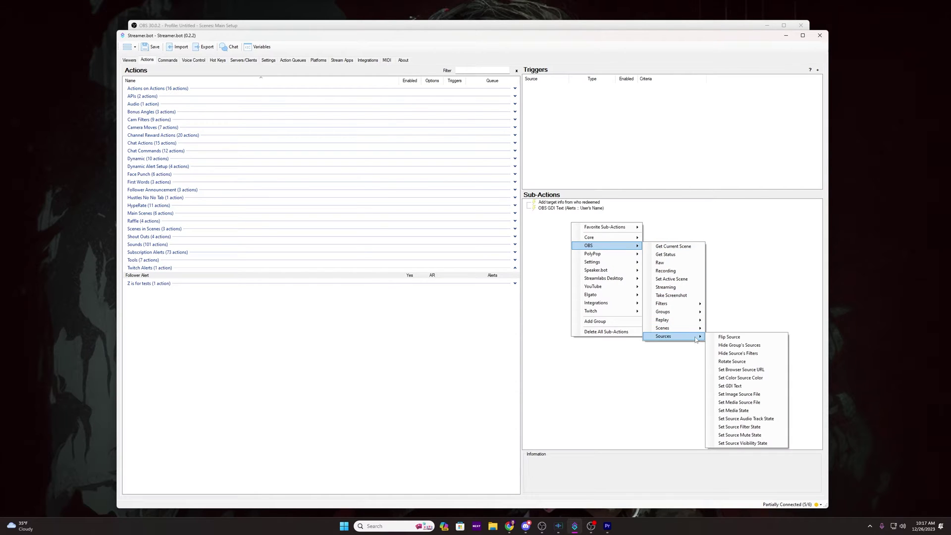
pyautogui.click(746, 370)
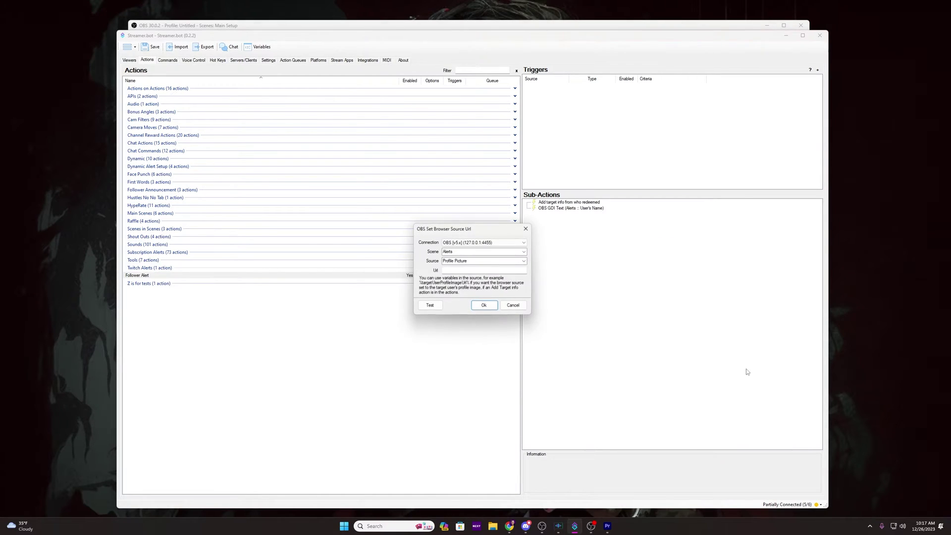
pyautogui.click(495, 271)
pyautogui.write('%target')
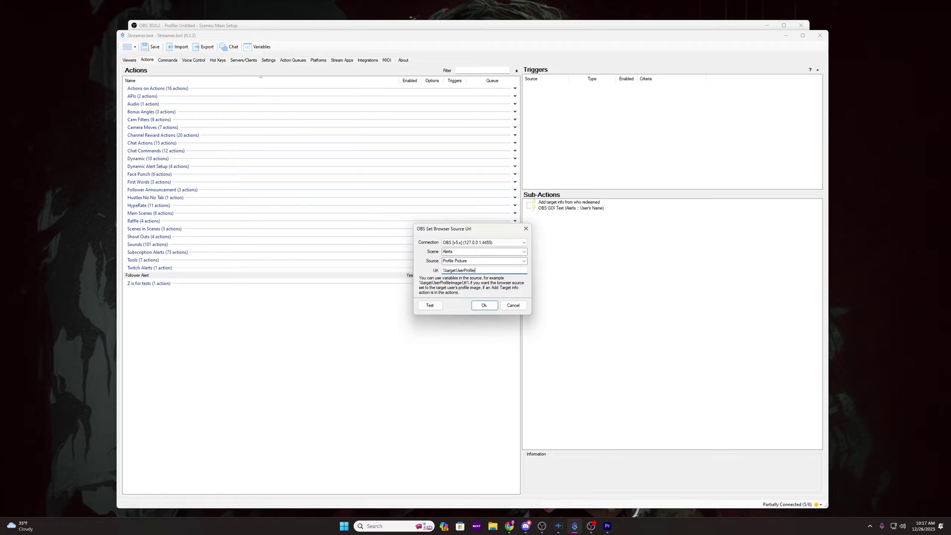
pyautogui.write('geUrl%')
pyautogui.click(485, 308)
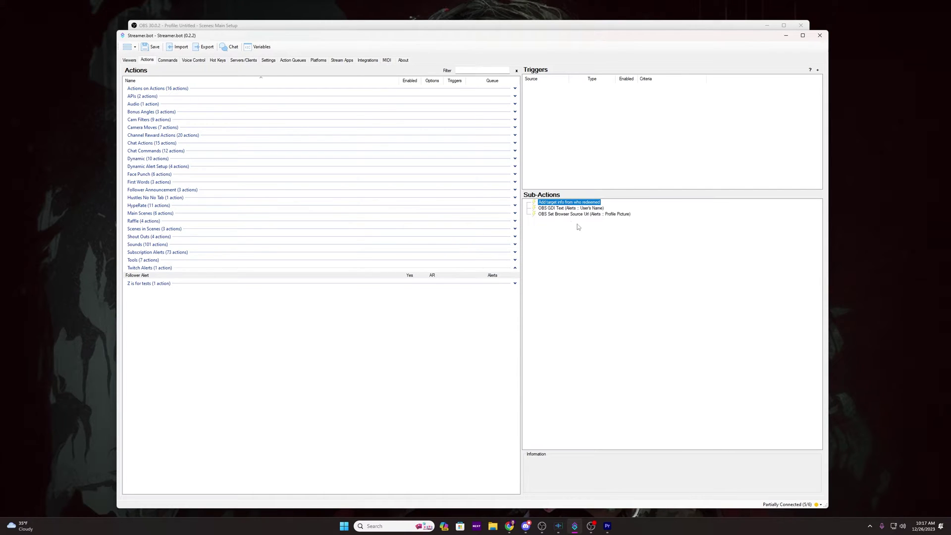
# Step: Add an OBS Set Source Visibility State sub-action that makes the User's Name source in the Alerts scene Visible
pyautogui.click(558, 235)
pyautogui.rightClick(562, 229)
pyautogui.moveTo(613, 250)
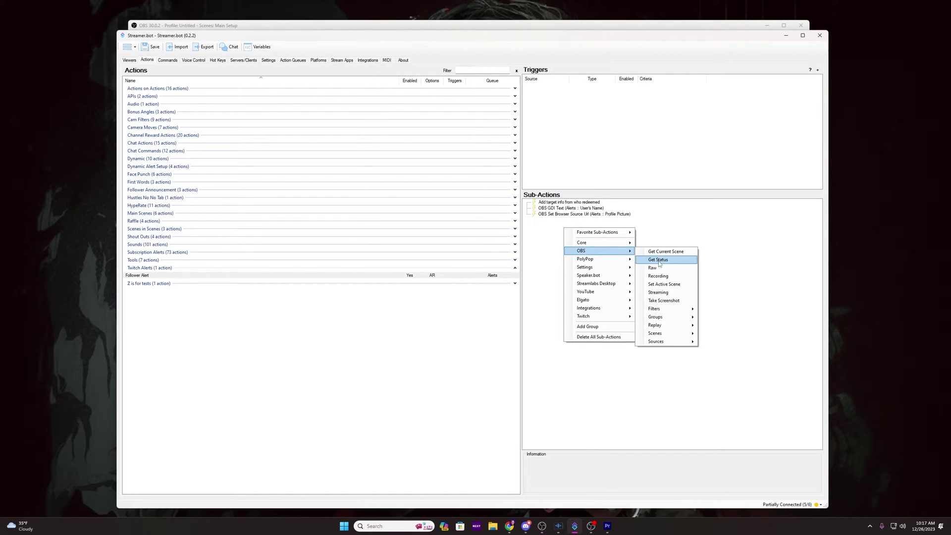
pyautogui.moveTo(671, 342)
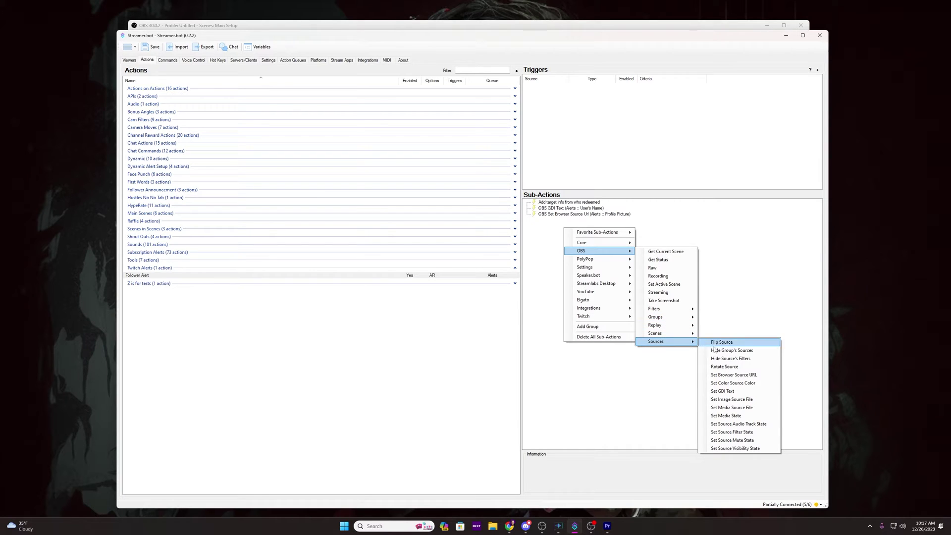
pyautogui.click(751, 449)
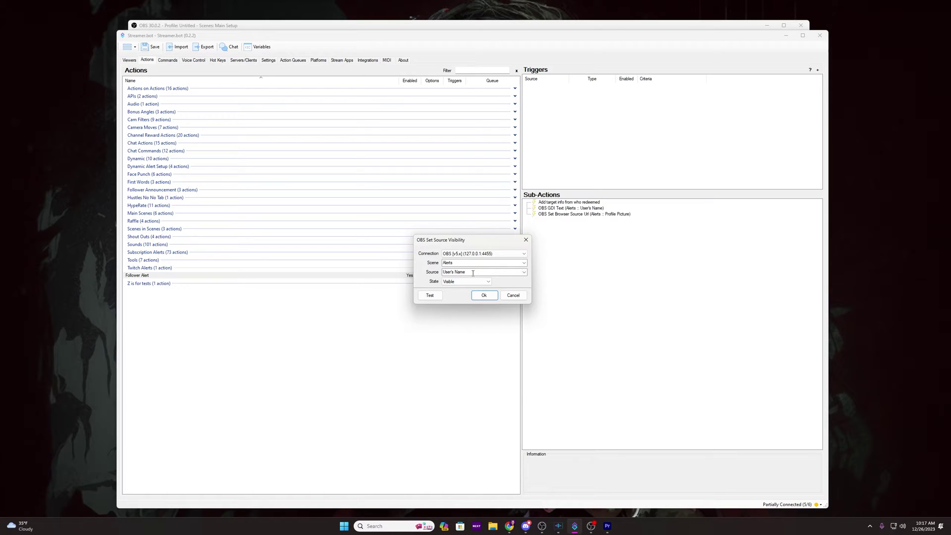
pyautogui.click(484, 296)
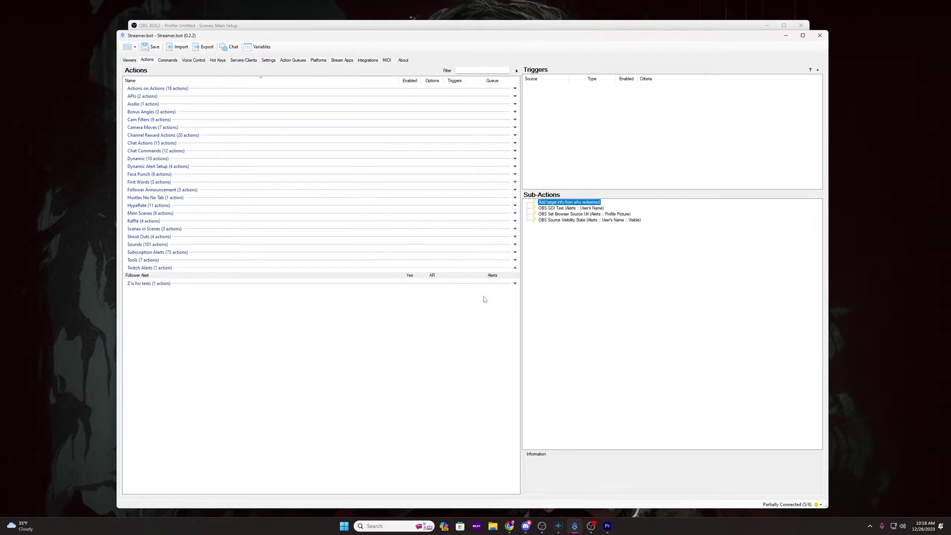
# Step: Duplicate the User's Name visibility sub-action and change the copy's source to Follower Video
pyautogui.rightClick(577, 221)
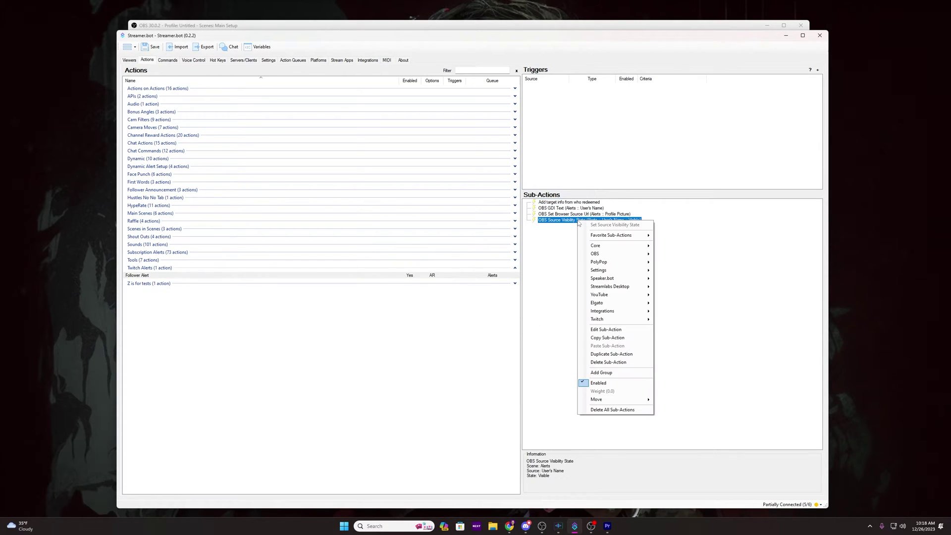
pyautogui.click(627, 354)
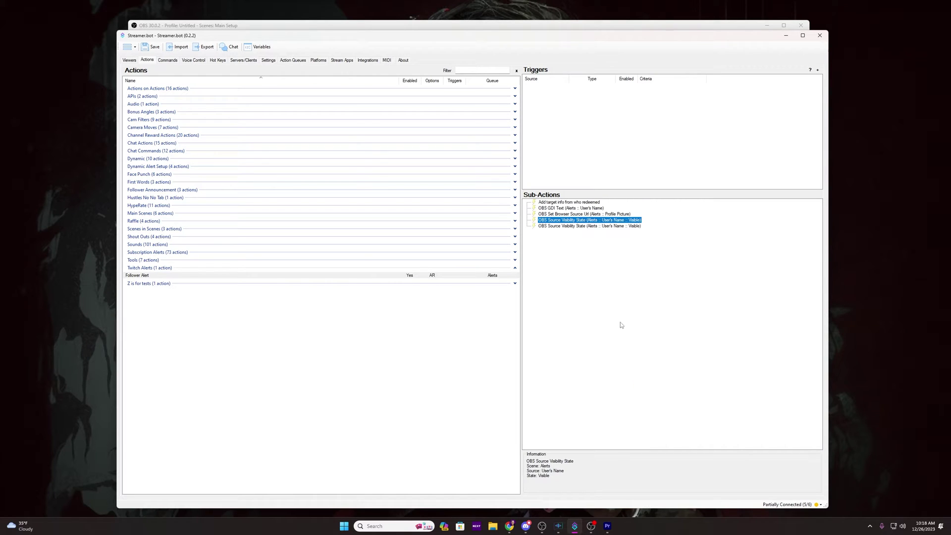
pyautogui.click(571, 227)
pyautogui.doubleClick(571, 227)
pyautogui.click(524, 272)
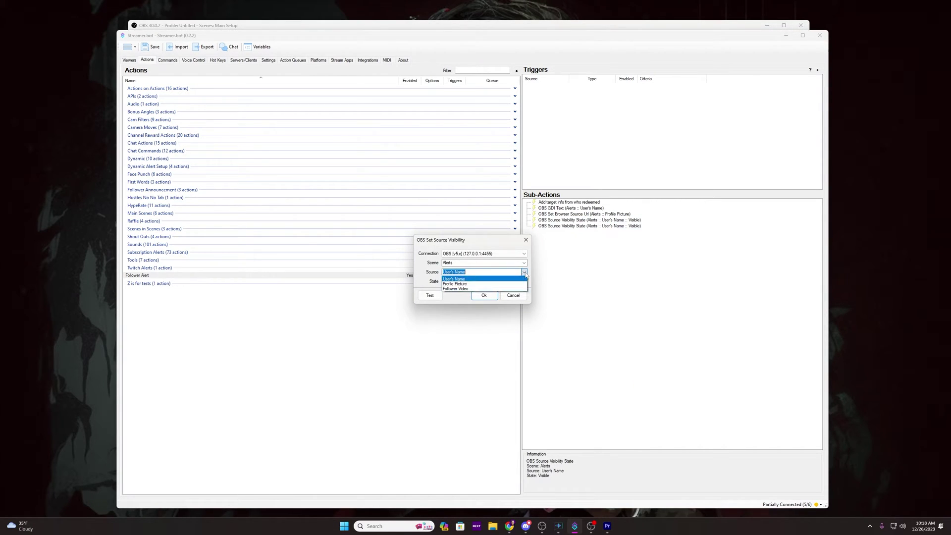
pyautogui.click(490, 288)
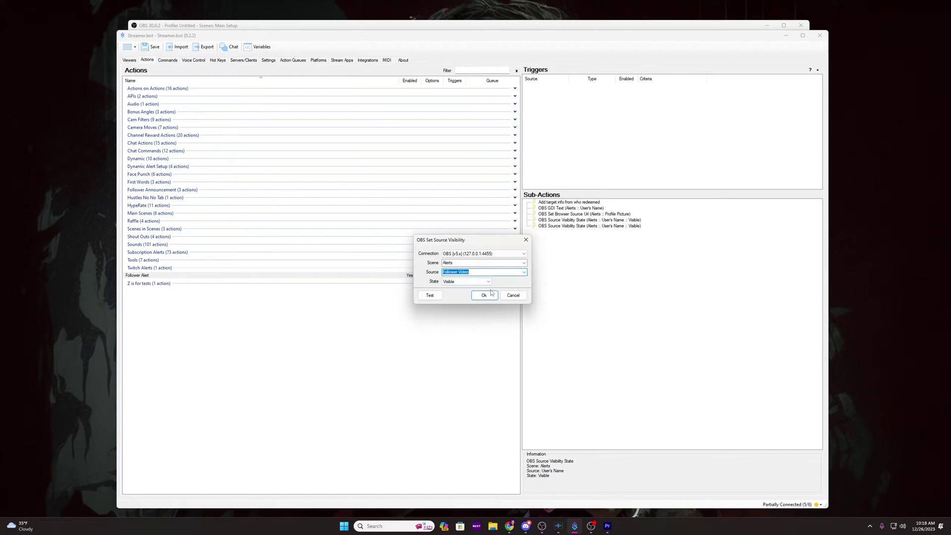
pyautogui.click(483, 295)
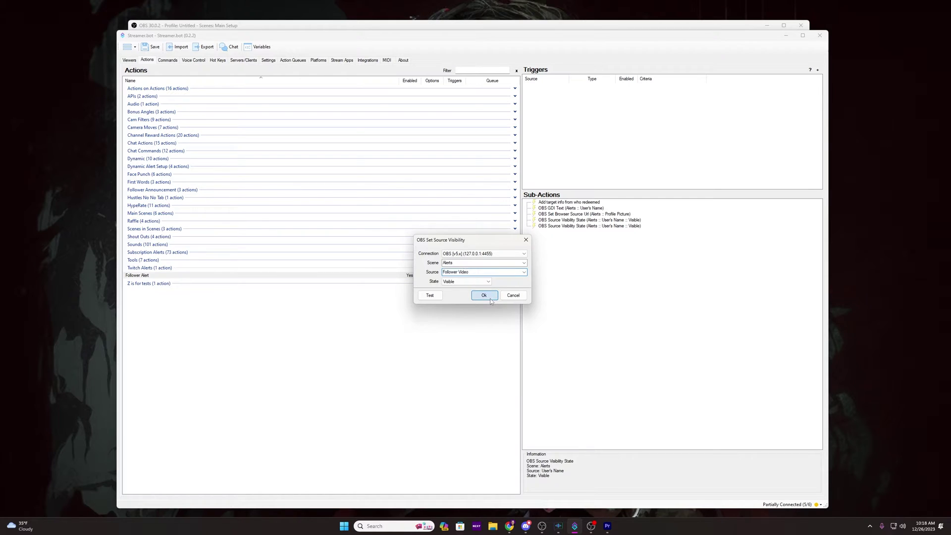
# Step: Duplicate the Follower Video visibility sub-action and change the copy's source to Profile Picture
pyautogui.rightClick(578, 230)
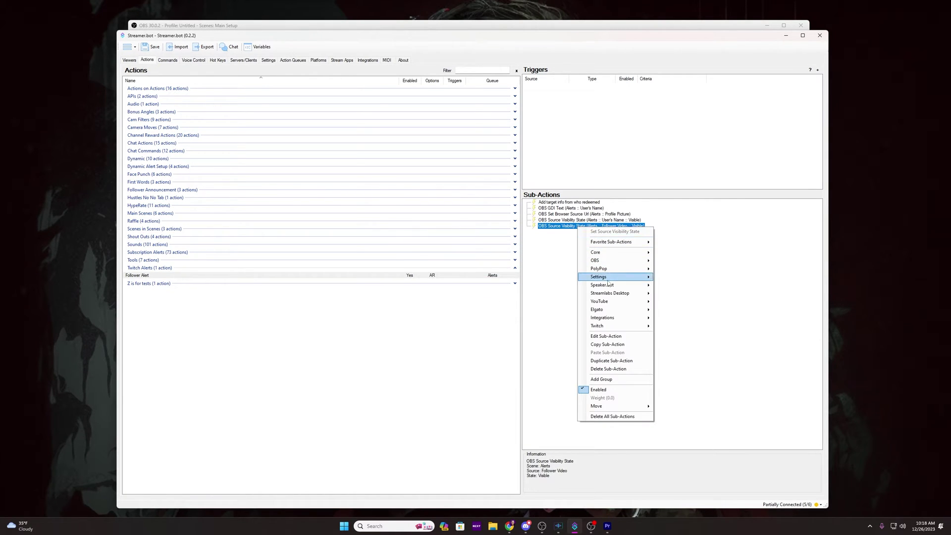
pyautogui.moveTo(608, 281)
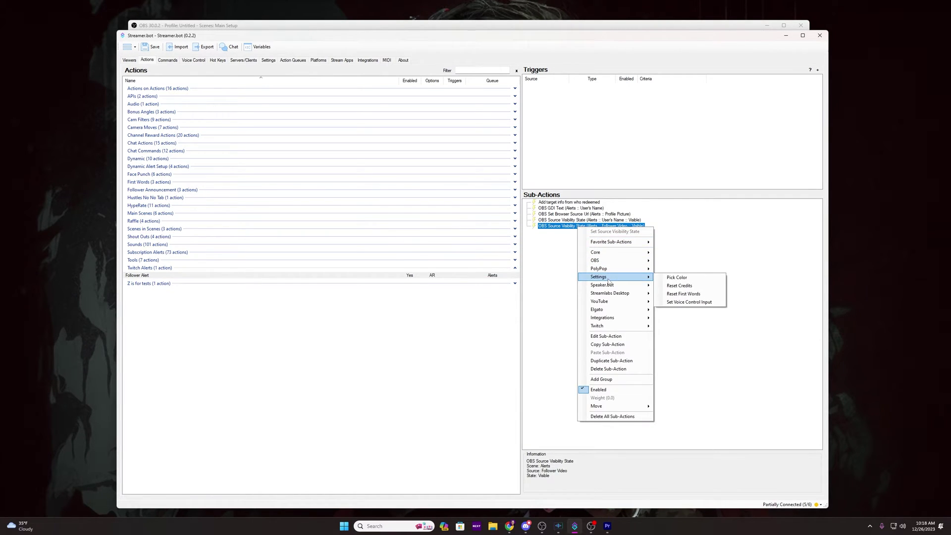
pyautogui.click(623, 361)
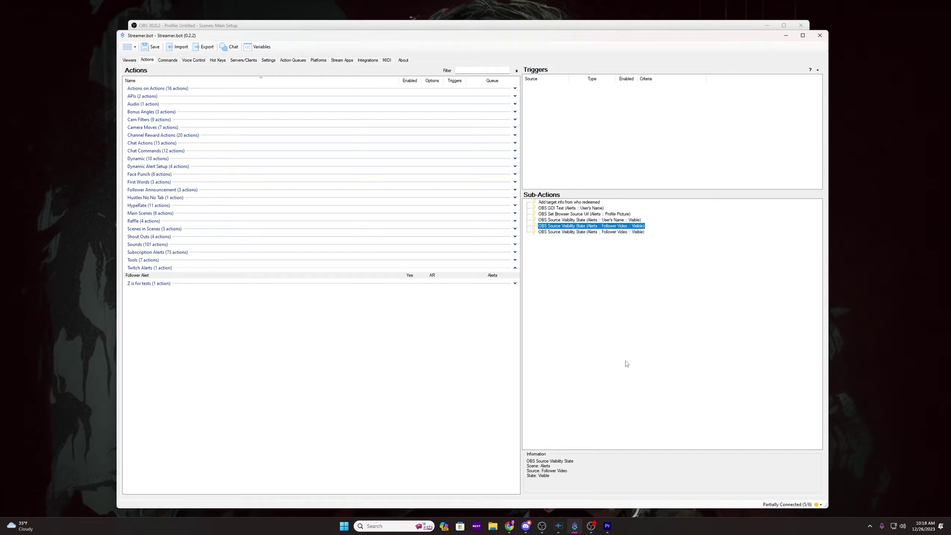
pyautogui.doubleClick(581, 232)
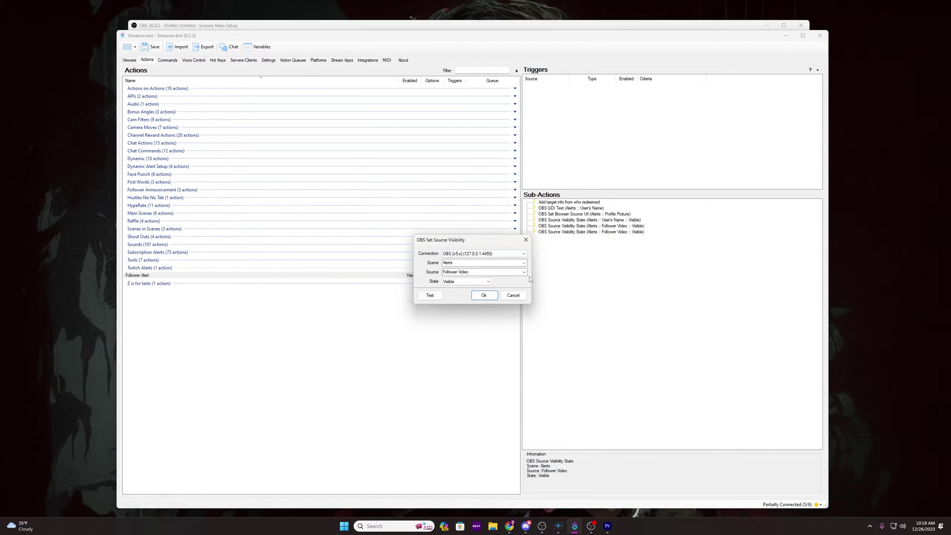
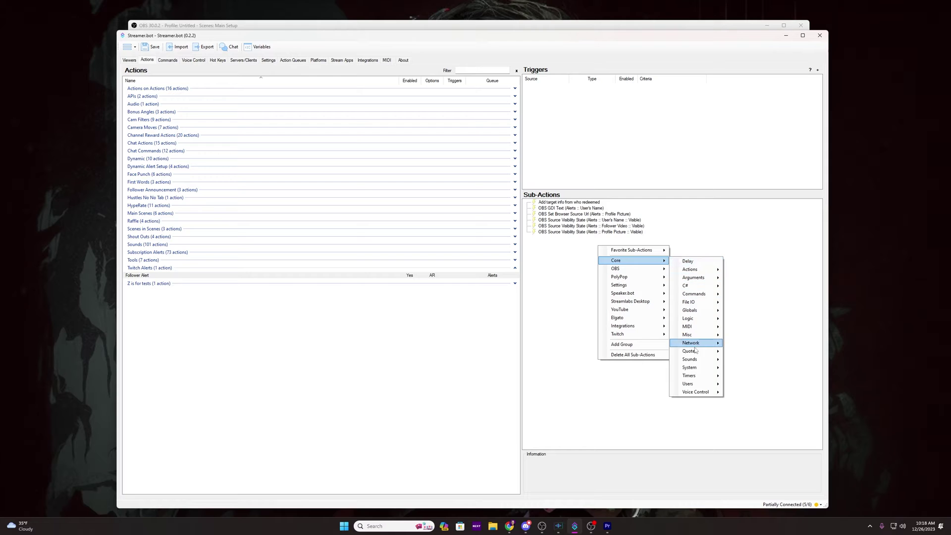
# Step: Add a Play Sound sub-action for Coffin Dance.mp3 at 90% volume that finishes playing before continuing
pyautogui.moveTo(698, 359)
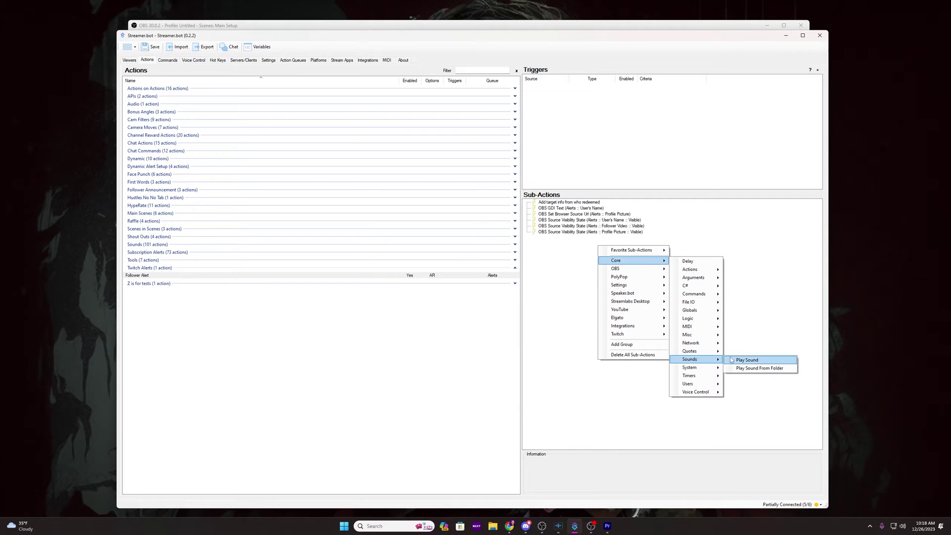
pyautogui.click(762, 362)
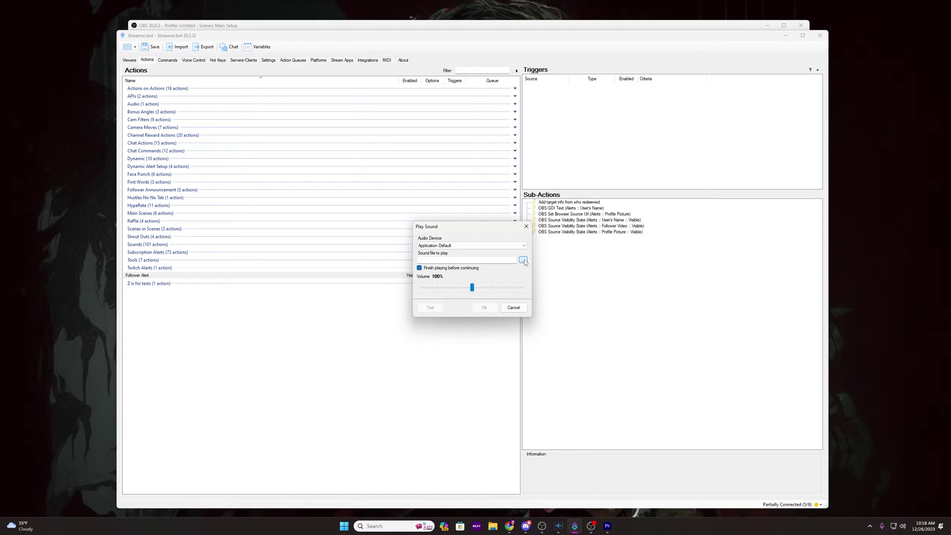
pyautogui.click(523, 260)
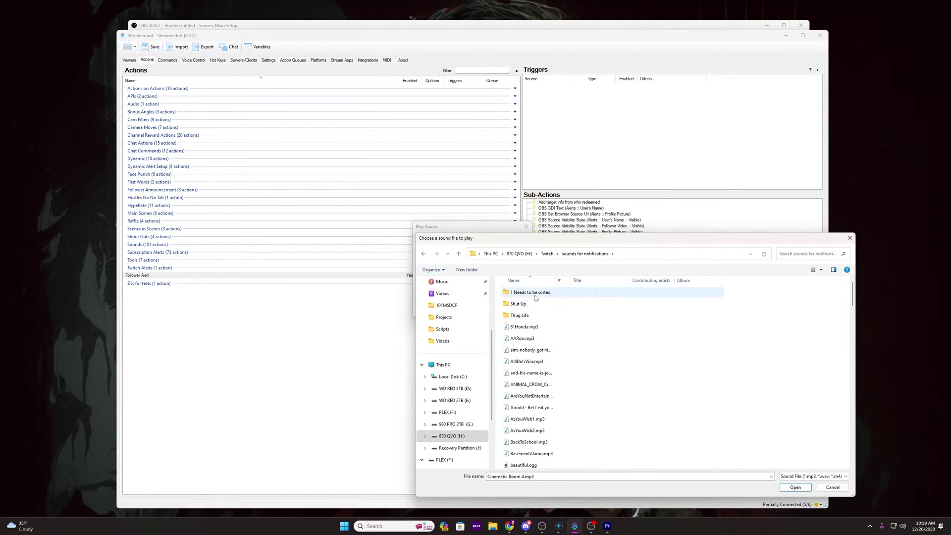
pyautogui.doubleClick(536, 294)
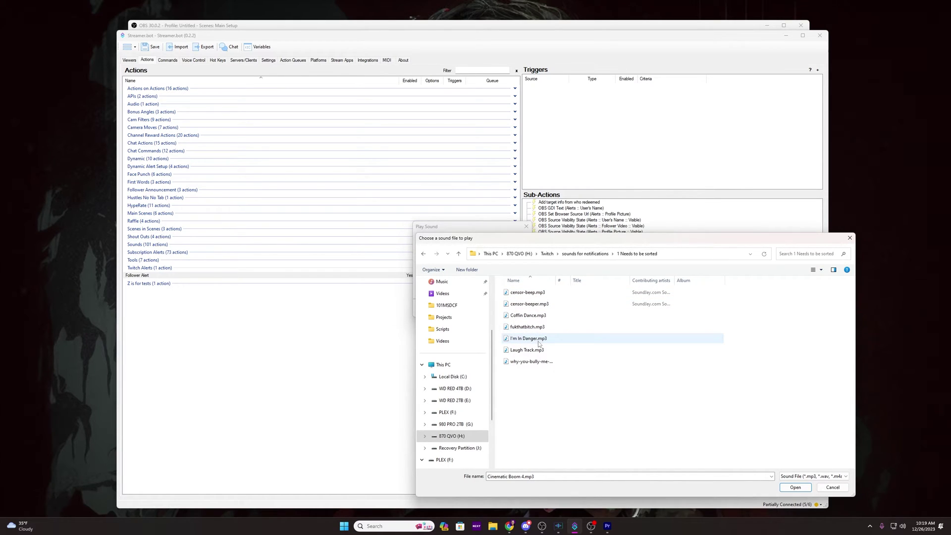
pyautogui.doubleClick(535, 319)
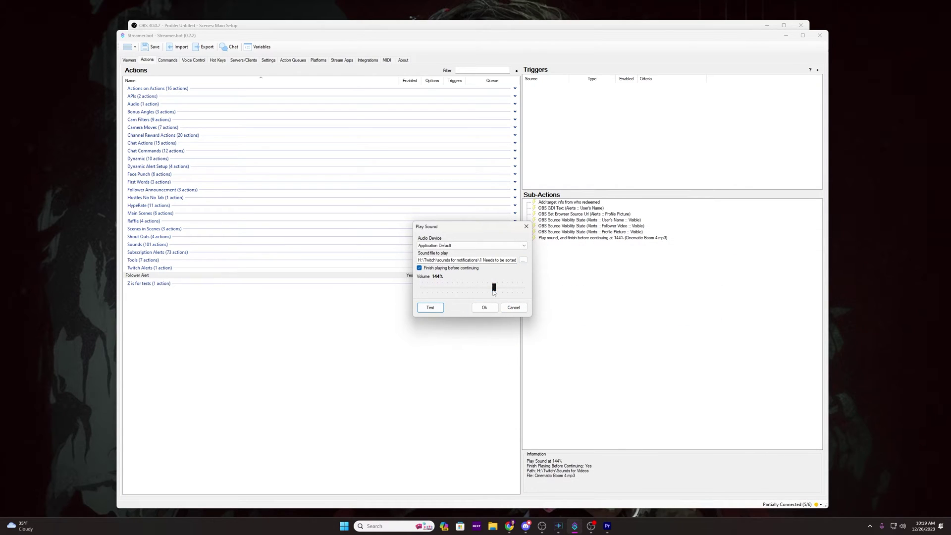
pyautogui.moveTo(494, 288); pyautogui.dragTo(476, 290)
pyautogui.click(473, 311)
pyautogui.click(622, 279)
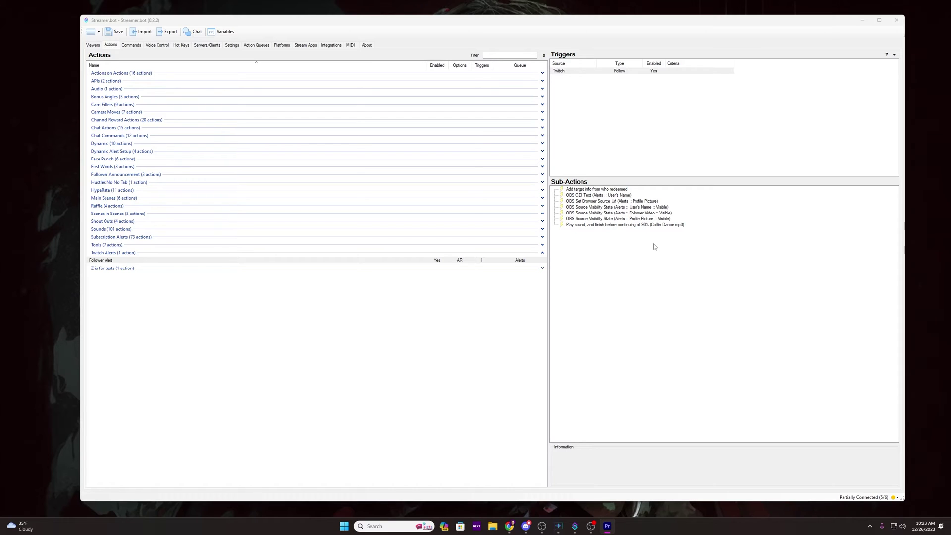
# Step: Add a Delay sub-action of 6000 ms after the Play Sound sub-action
pyautogui.rightClick(654, 246)
pyautogui.moveTo(694, 260)
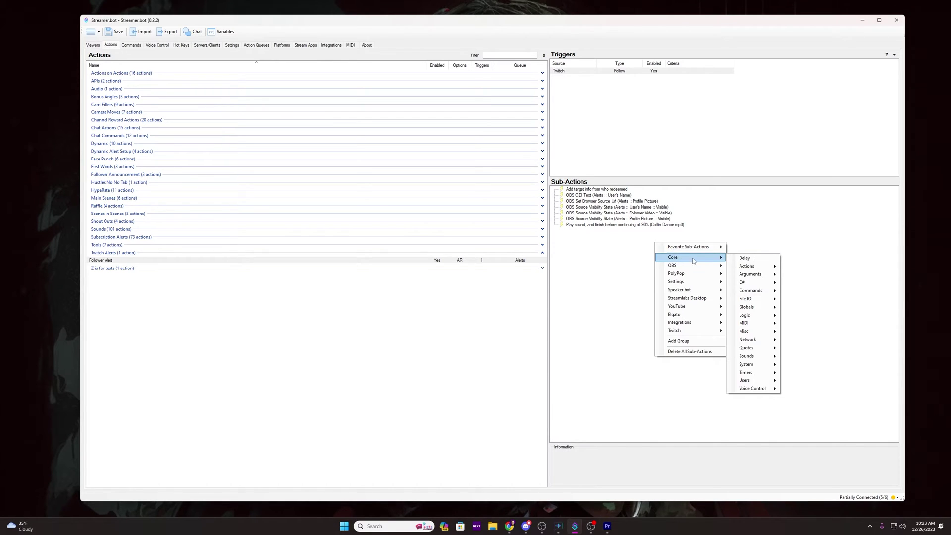
pyautogui.click(747, 259)
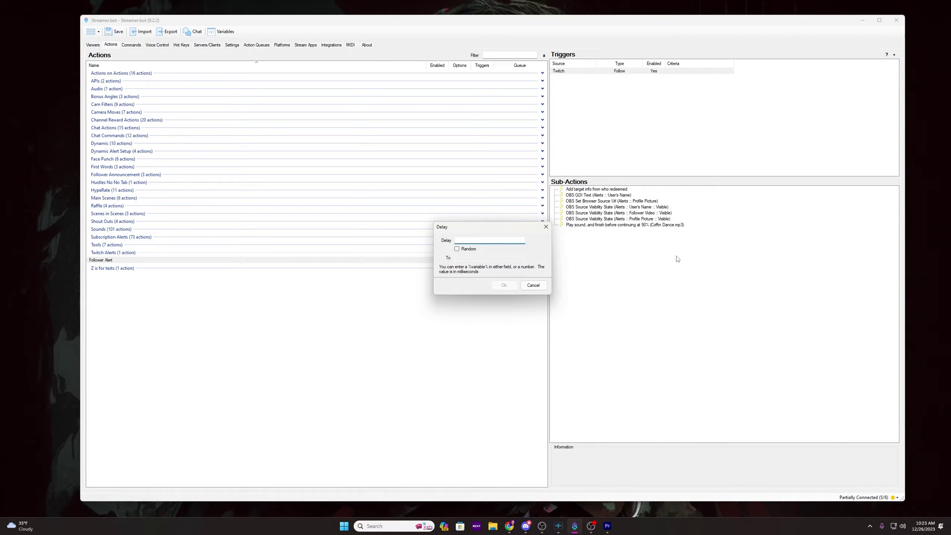
pyautogui.write('6000')
pyautogui.click(504, 287)
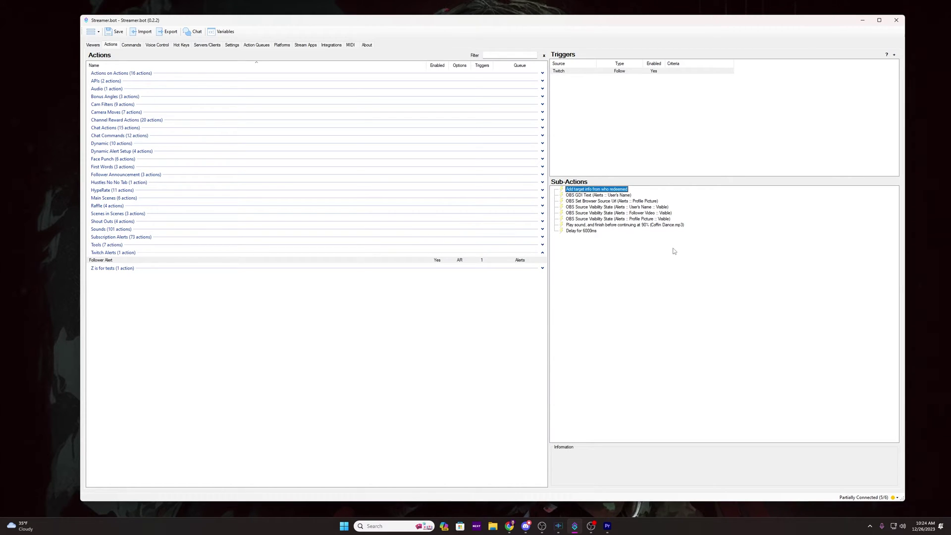
# Step: Duplicate the User's Name, Follower Video and Profile Picture visibility sub-actions so the copies follow the delay
pyautogui.click(632, 249)
pyautogui.rightClick(614, 207)
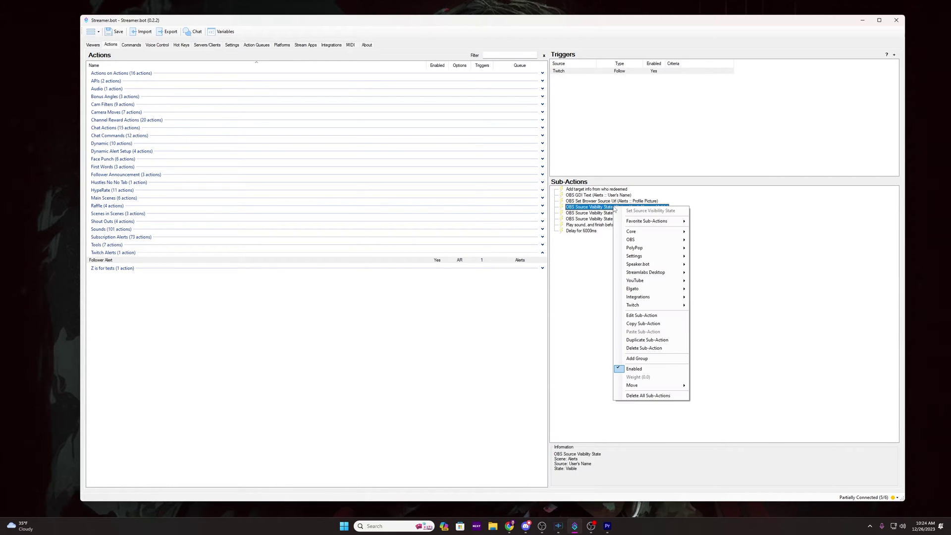
pyautogui.click(666, 341)
pyautogui.click(620, 213)
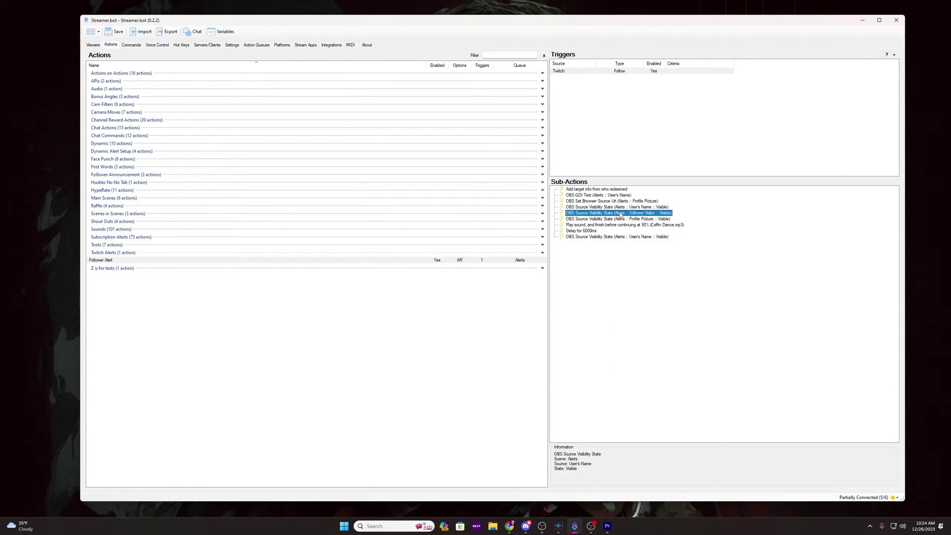
pyautogui.rightClick(620, 213)
pyautogui.click(666, 346)
pyautogui.rightClick(638, 219)
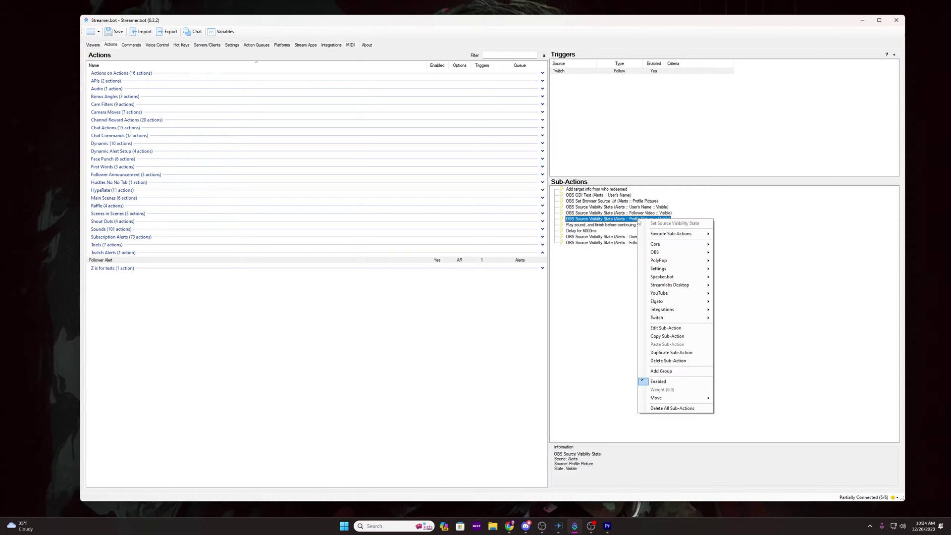
pyautogui.click(670, 352)
# Step: Set the state of the duplicated User's Name visibility sub-action below the delay to Hidden
pyautogui.doubleClick(634, 237)
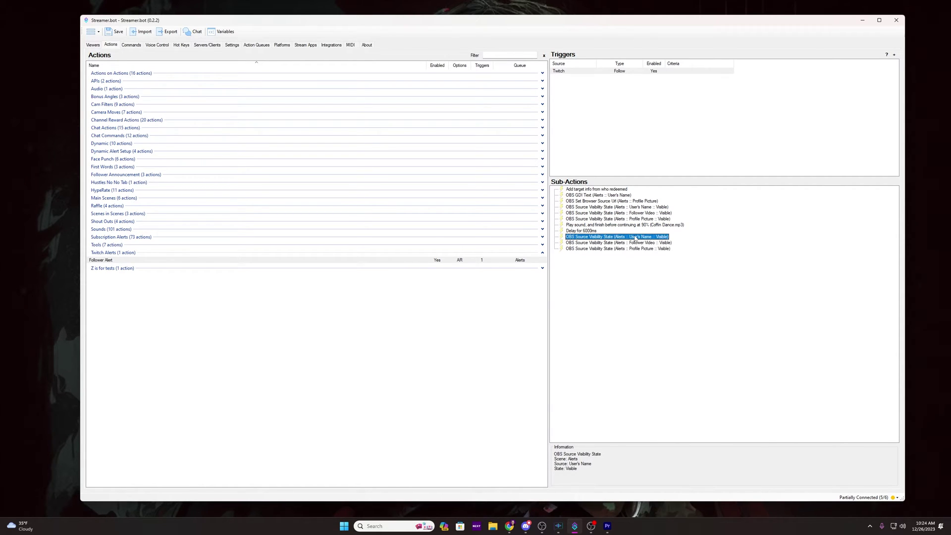
pyautogui.click(506, 270)
pyautogui.click(494, 282)
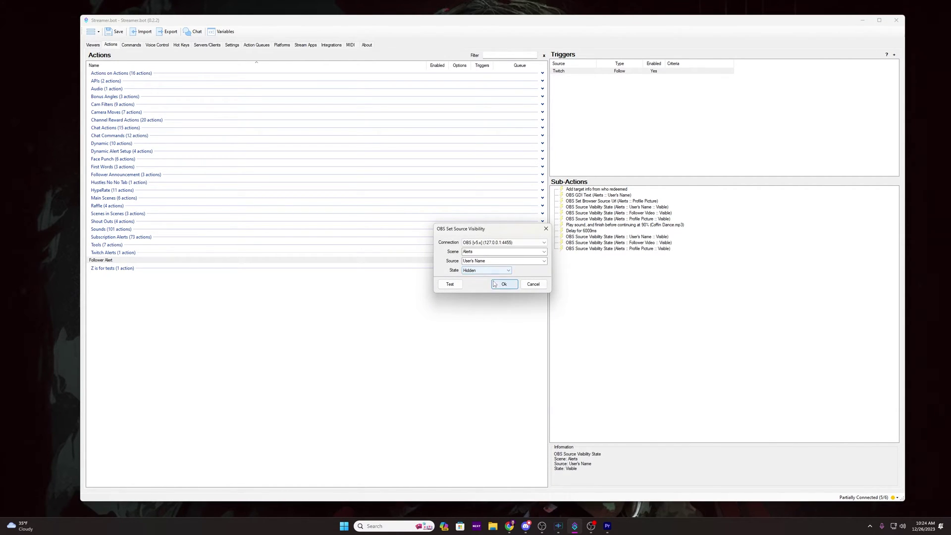
pyautogui.click(504, 284)
# Step: Set the state of the duplicated Follower Video visibility sub-action below the delay to Hidden
pyautogui.click(622, 243)
pyautogui.doubleClick(622, 243)
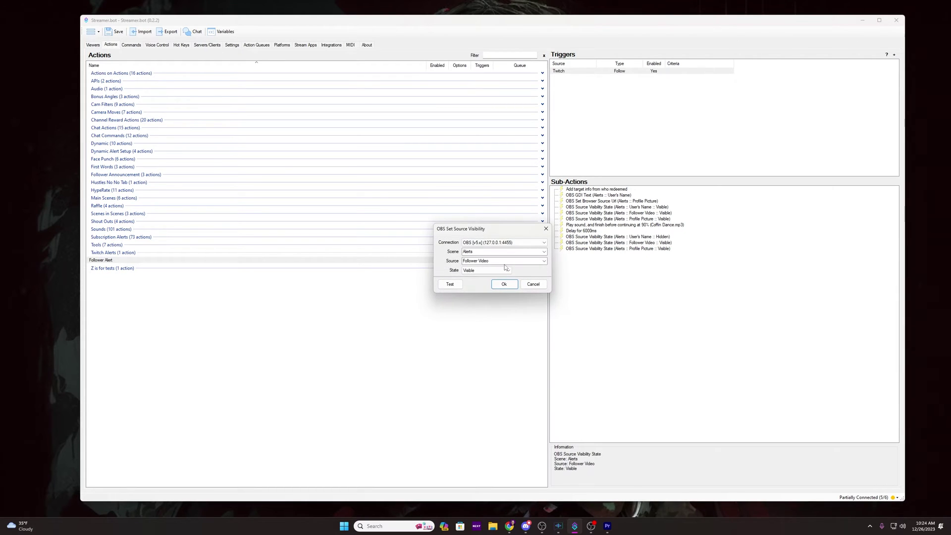
pyautogui.click(506, 270)
pyautogui.click(494, 282)
pyautogui.click(504, 284)
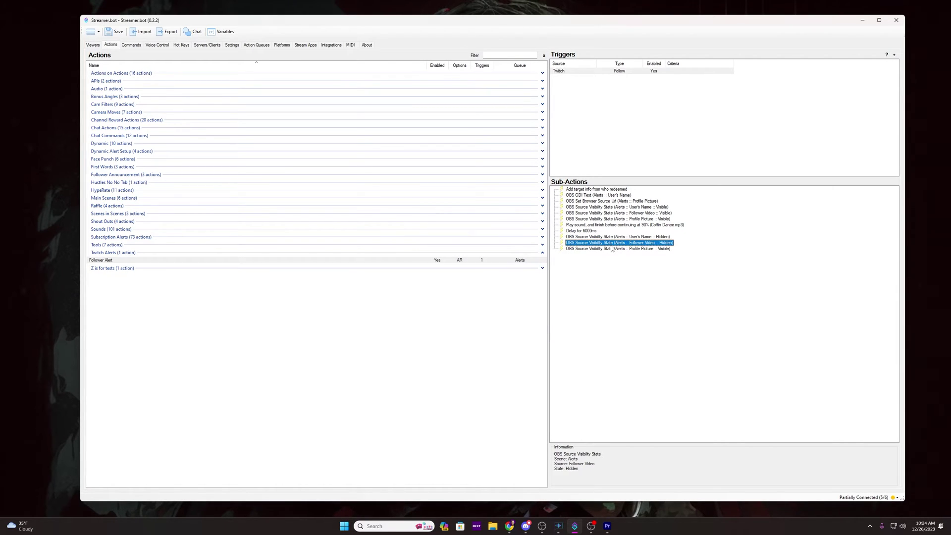
# Step: Set the state of the duplicated Profile Picture visibility sub-action below the delay to Hidden
pyautogui.click(613, 249)
pyautogui.doubleClick(613, 248)
pyautogui.click(490, 270)
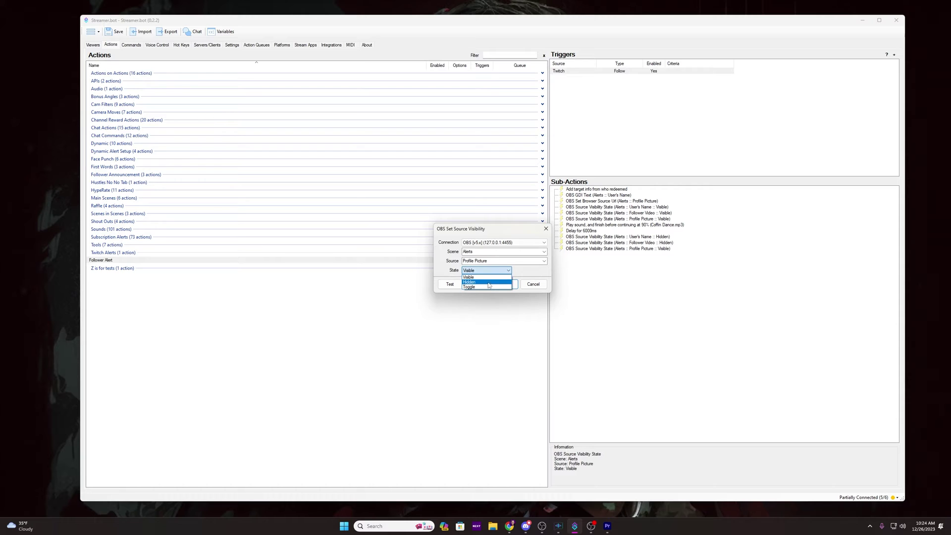
pyautogui.click(487, 282)
pyautogui.click(499, 286)
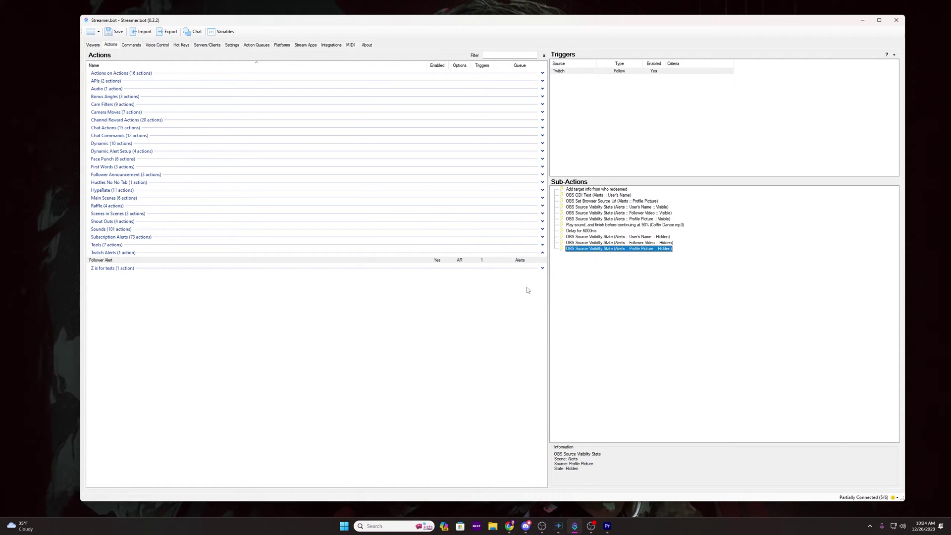
pyautogui.click(721, 300)
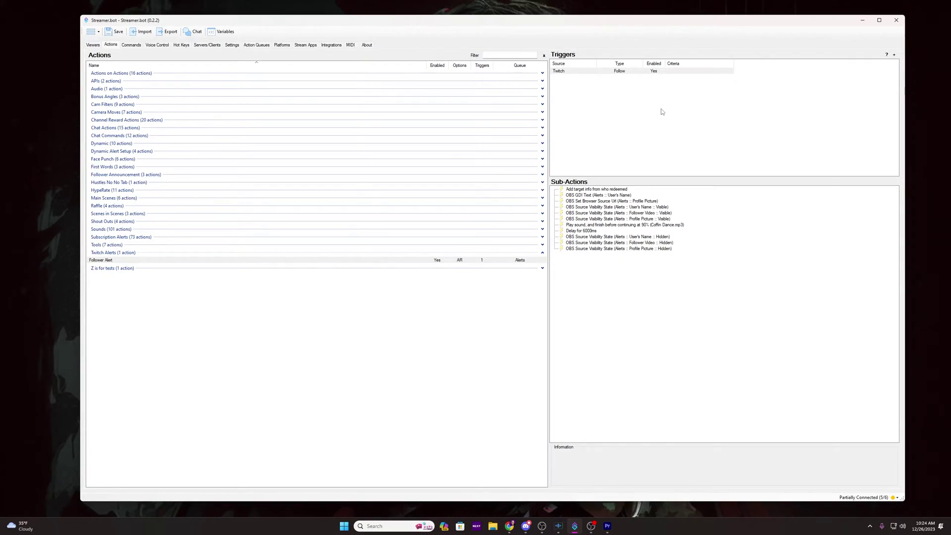
pyautogui.click(631, 96)
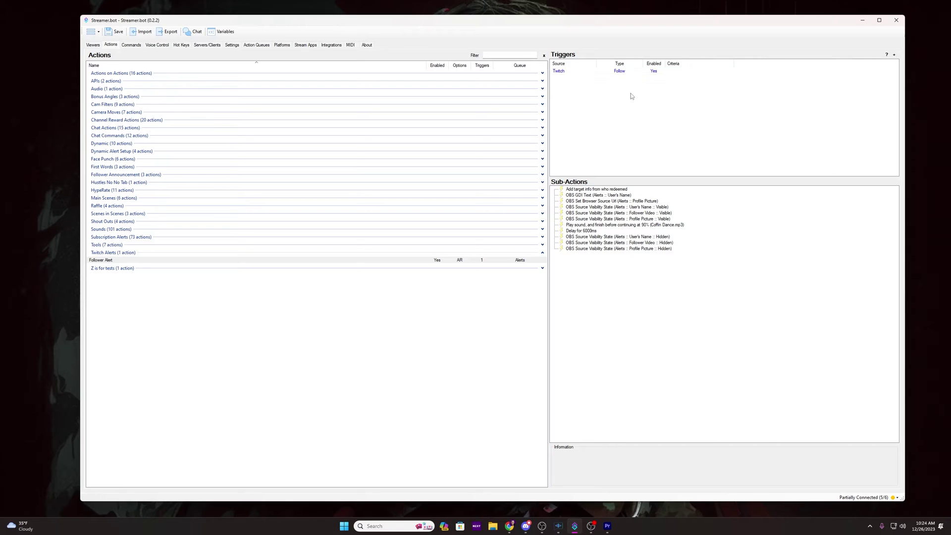
pyautogui.rightClick(601, 75)
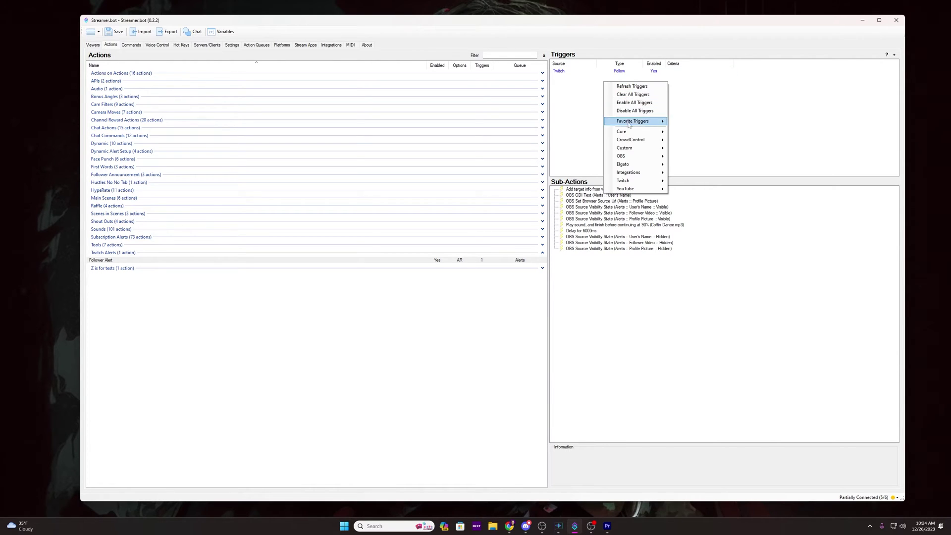
pyautogui.moveTo(643, 182)
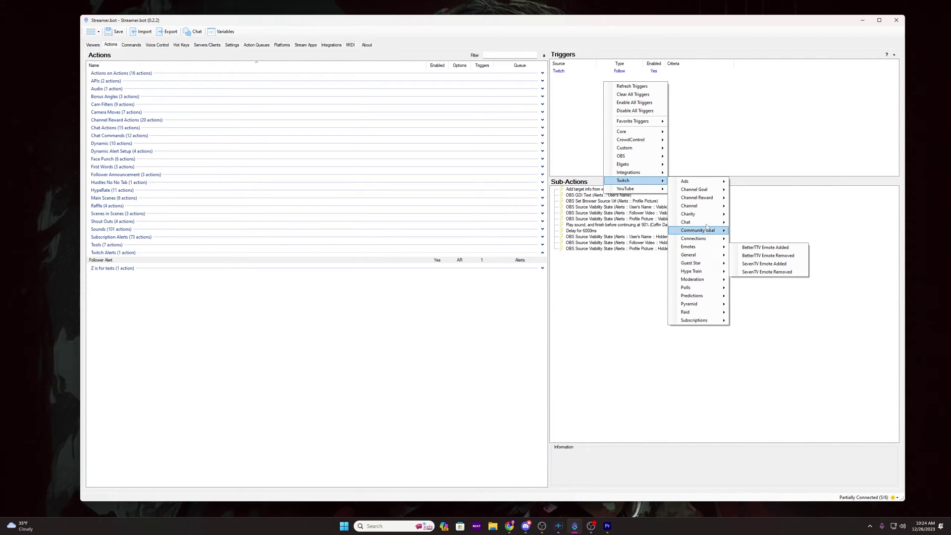
pyautogui.moveTo(707, 225)
pyautogui.moveTo(708, 208)
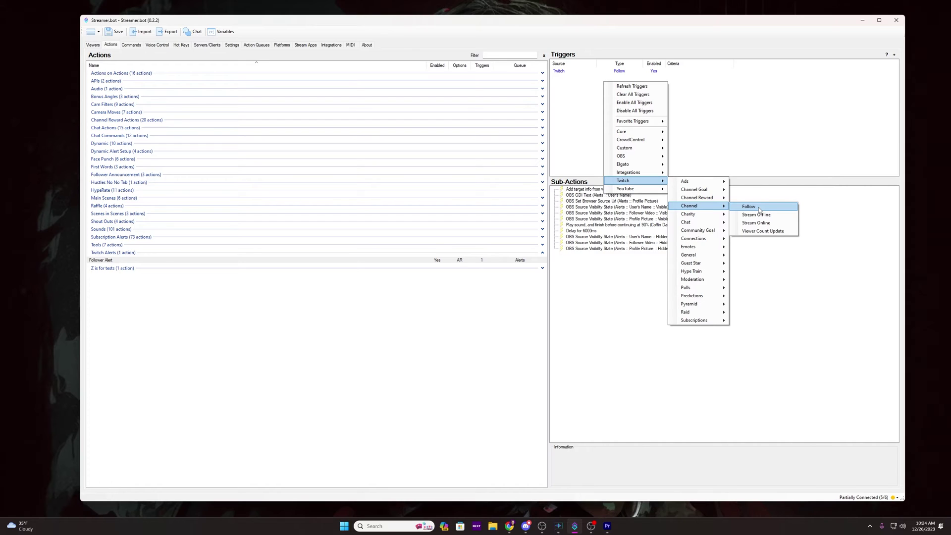
pyautogui.click(718, 122)
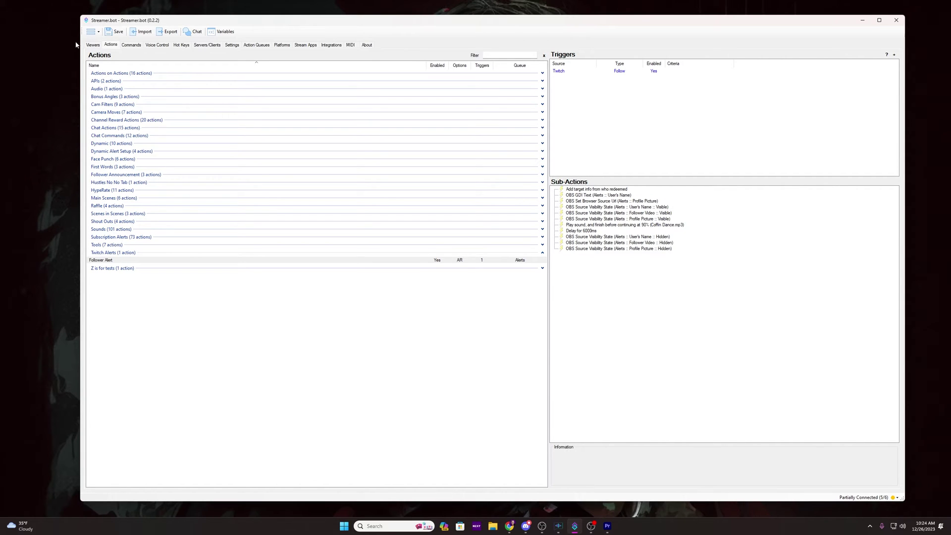
# Step: Shrink the Streamer.bot window to uncover OBS behind it, and test the Follower Alert's Twitch Follow trigger
pyautogui.moveTo(78, 13); pyautogui.dragTo(563, 122)
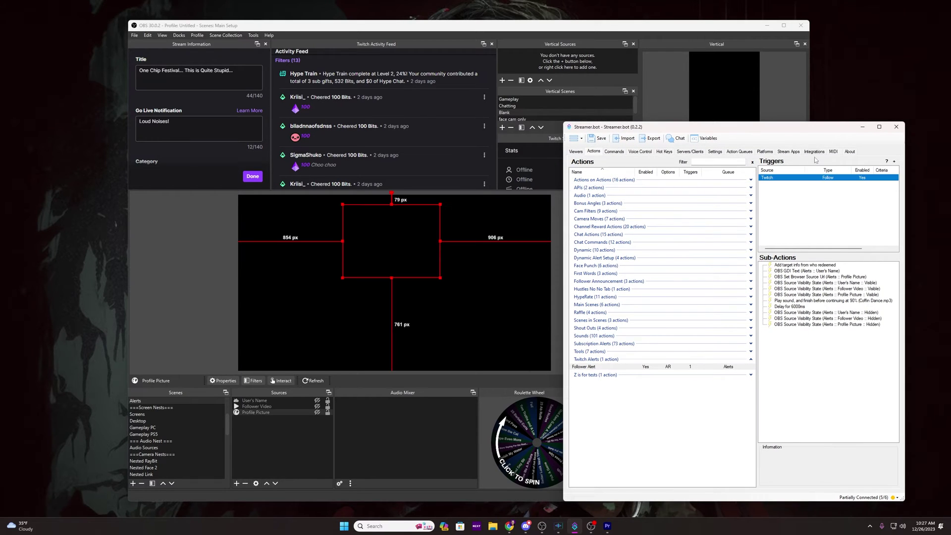
pyautogui.rightClick(788, 179)
pyautogui.click(802, 182)
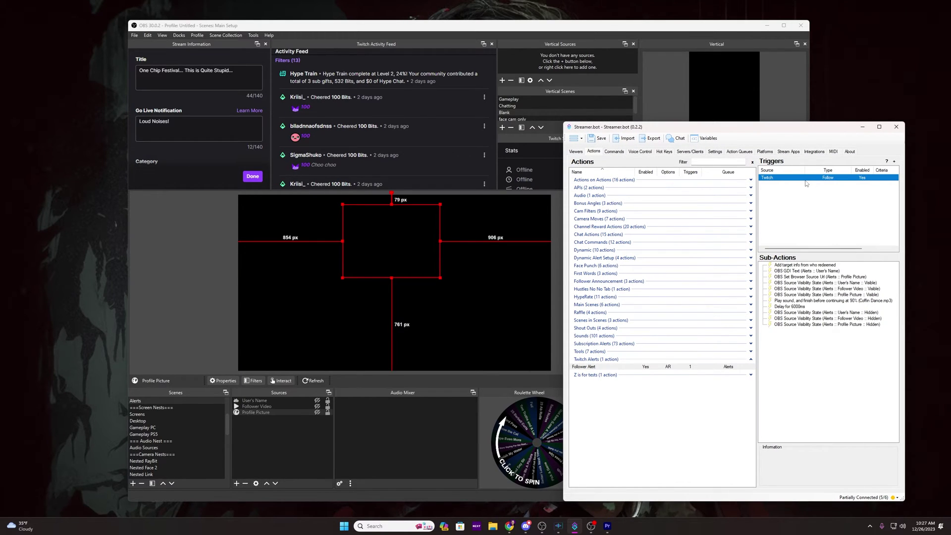